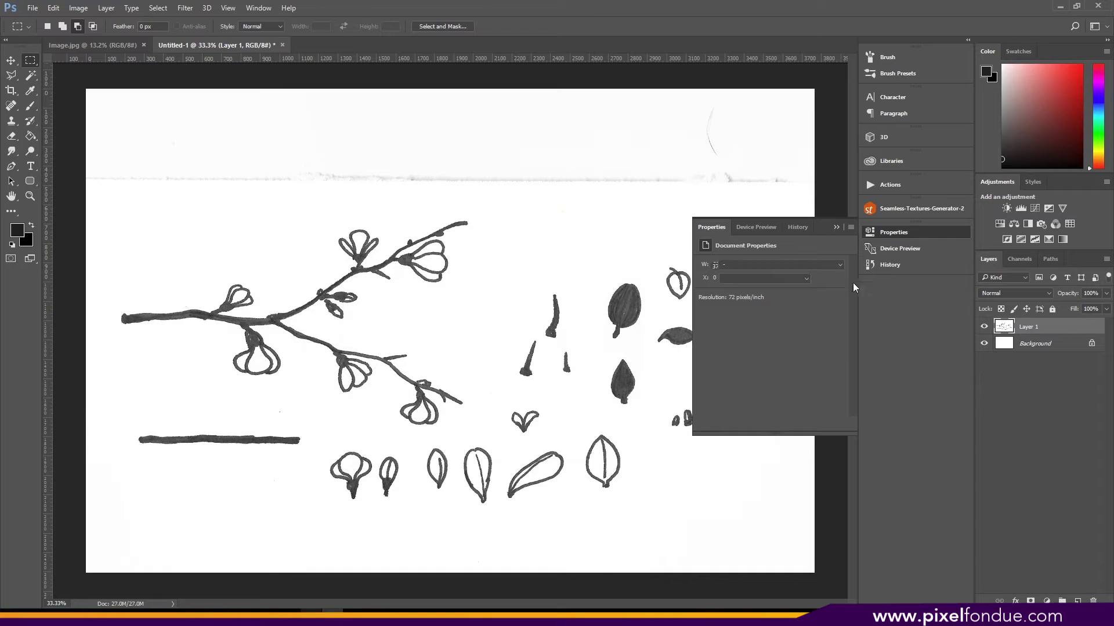
Add a Curves adjustment above the scanned sketch, darkening the ink lines and brightening the paper
left_click_drag(769, 359, 776, 376)
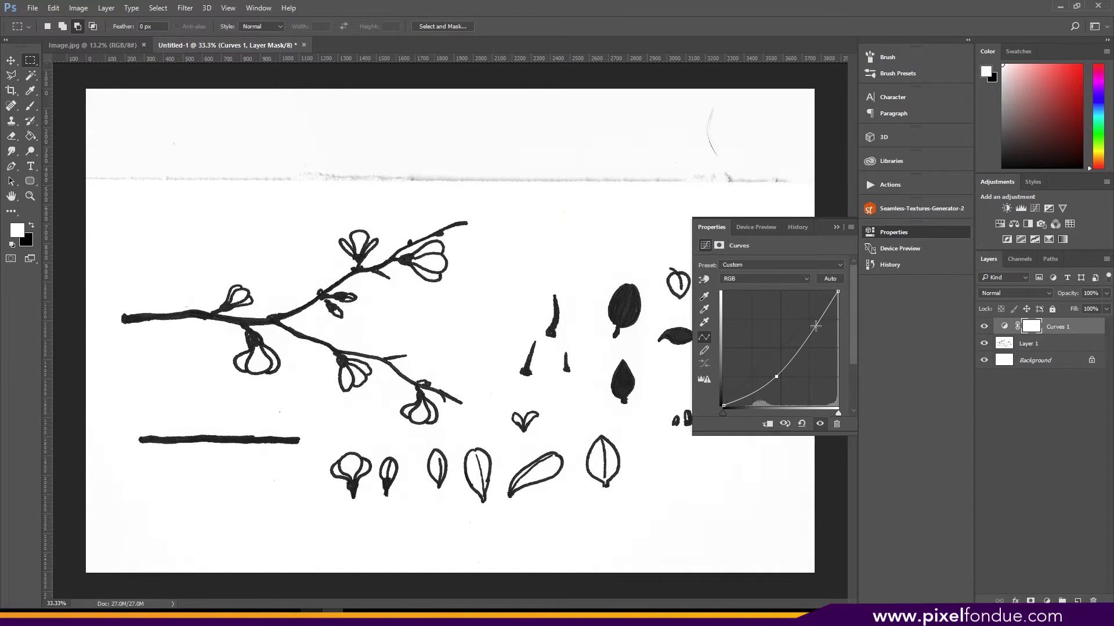
left_click_drag(816, 326, 809, 307)
left_click(835, 228)
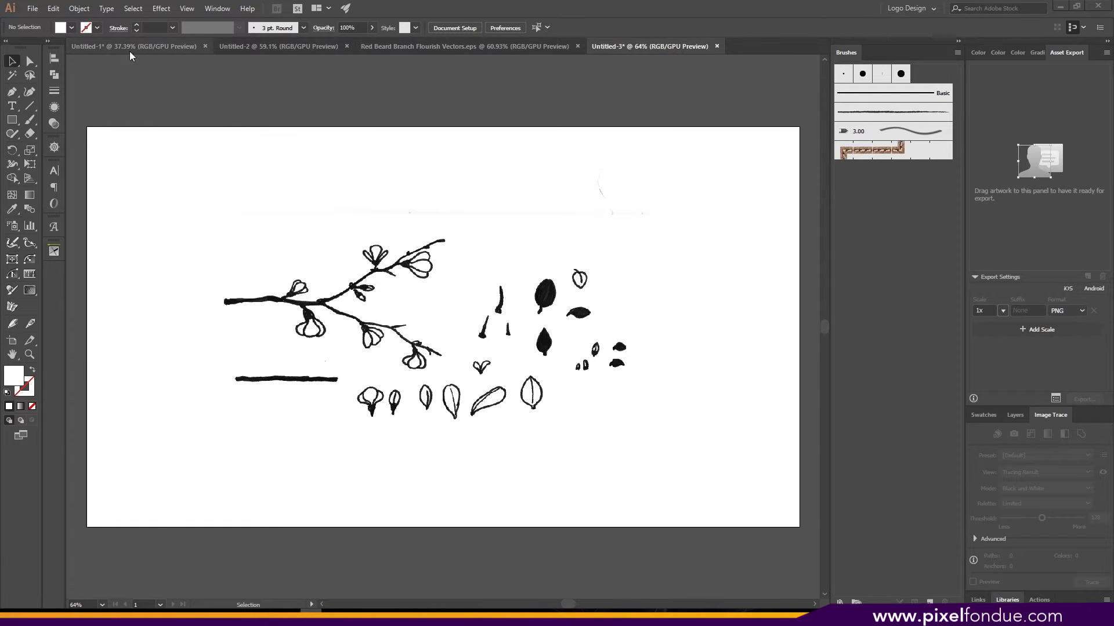
Switch to Illustrator and run Image Trace on the placed branch and leaf drawing, accepting the large image size
left_click(318, 206)
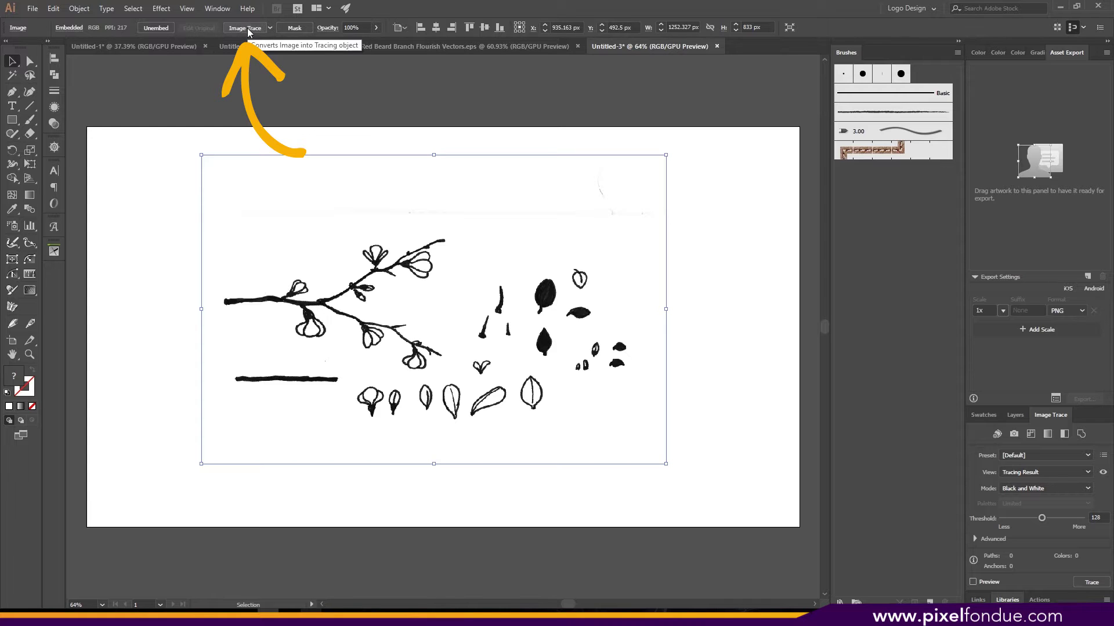
left_click(246, 28)
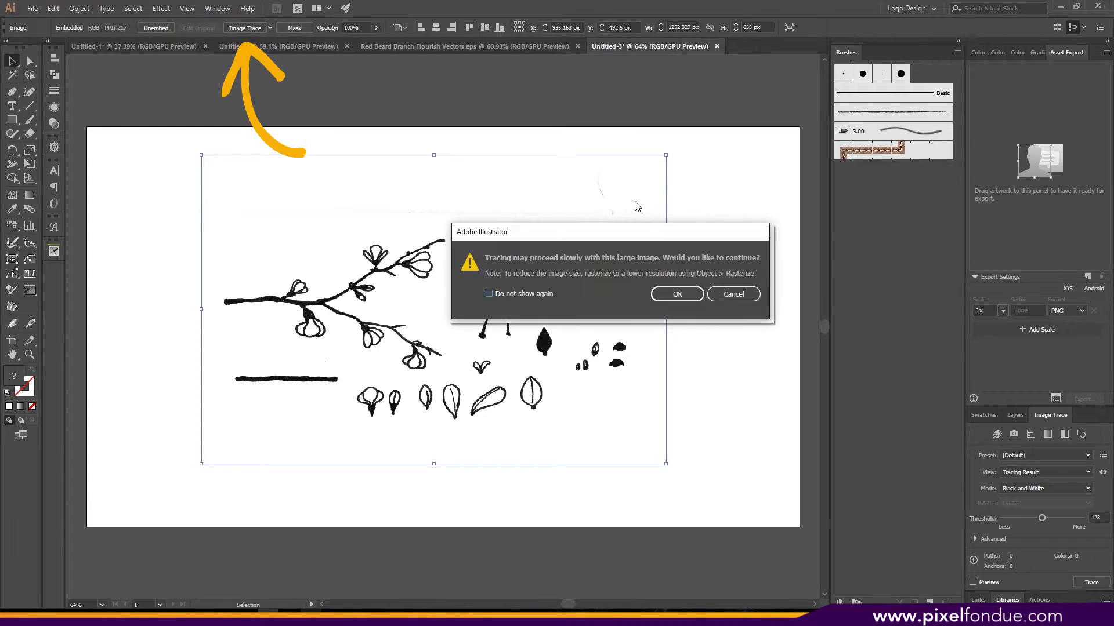
left_click(677, 295)
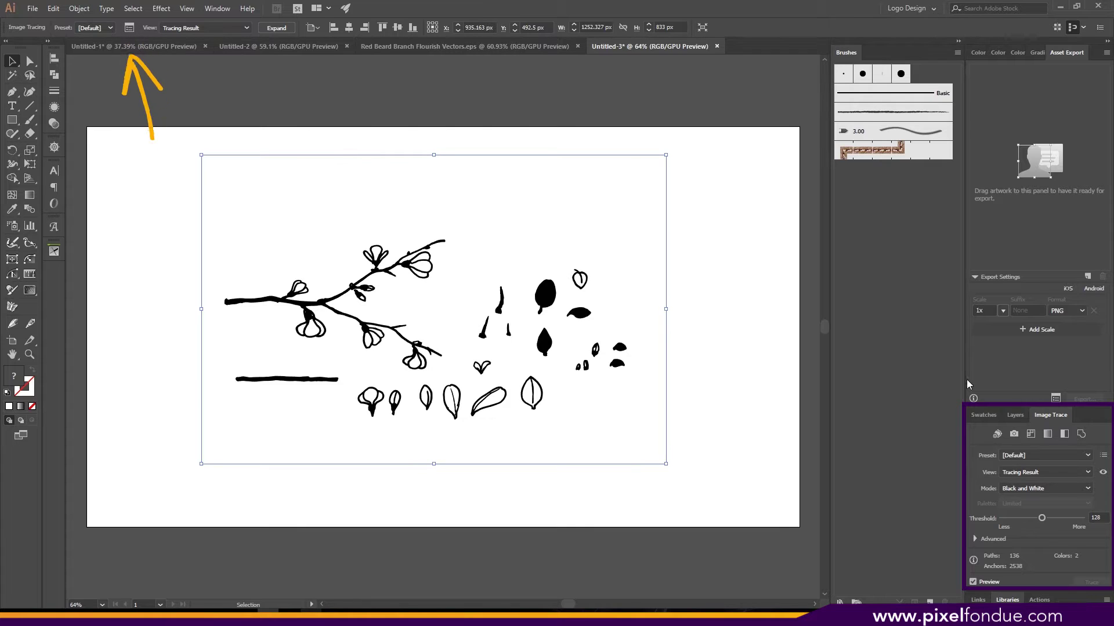
Set the tracing to ignore white and expand it into editable vector paths
left_click(975, 539)
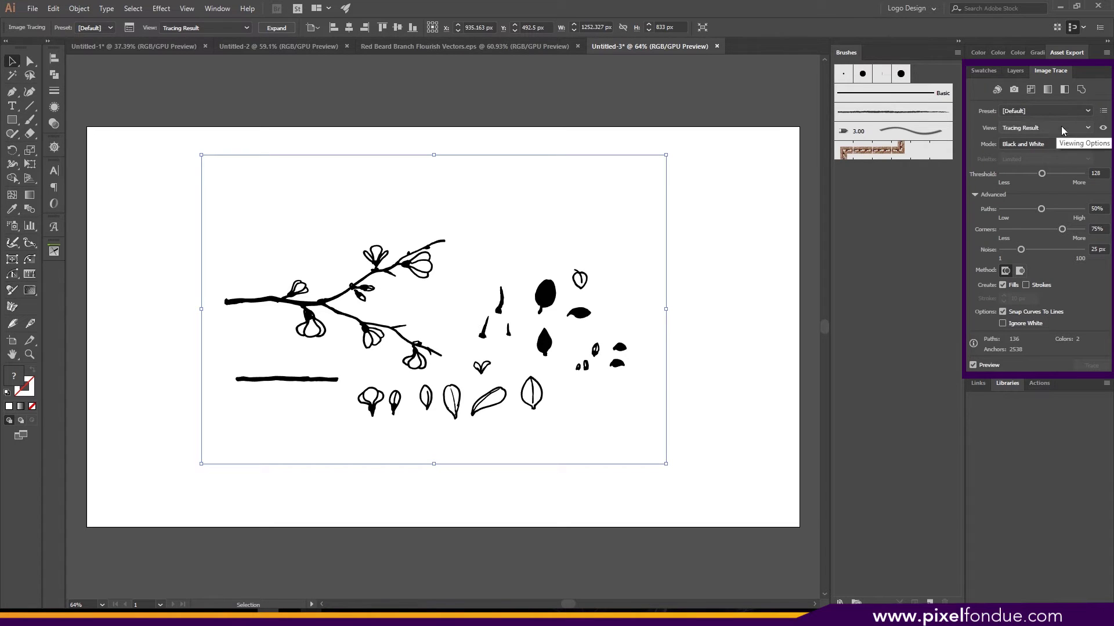
left_click(1005, 271)
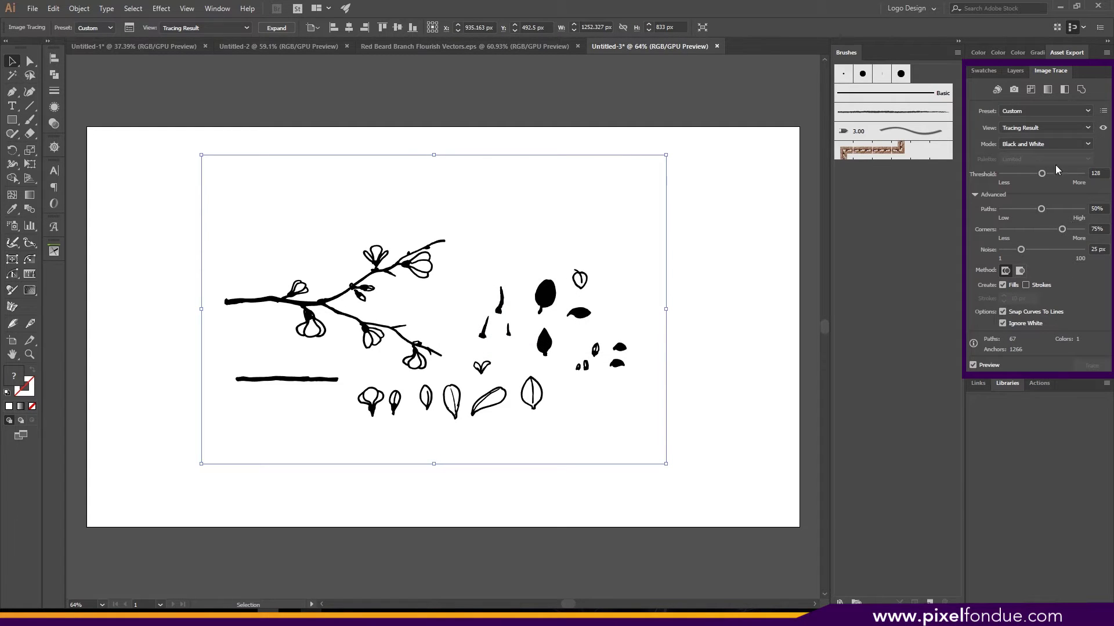
left_click(276, 28)
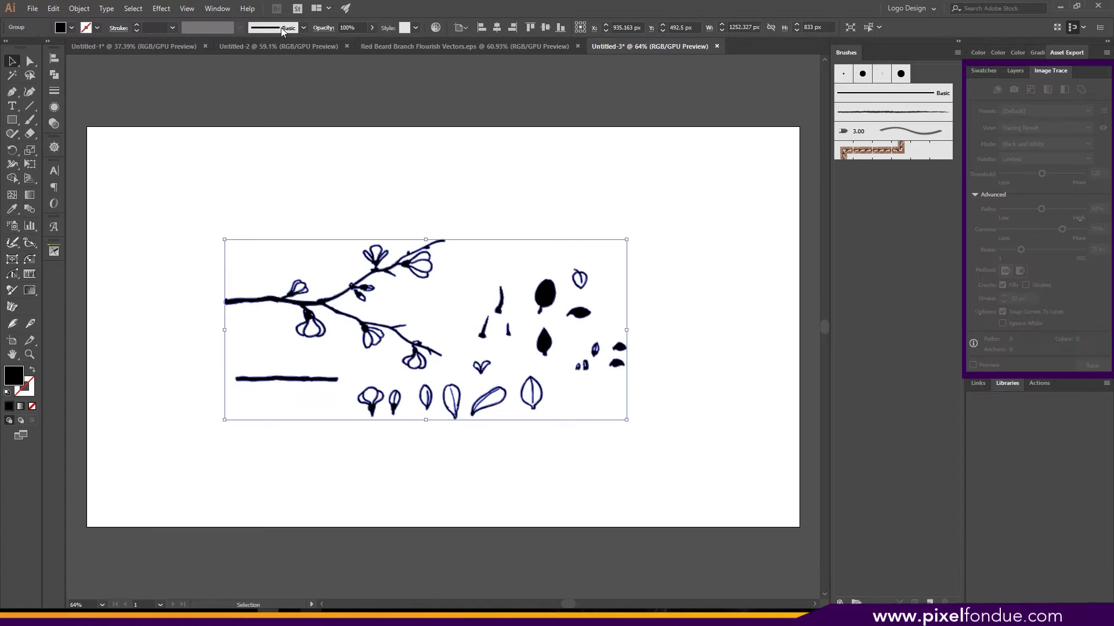
Ungroup the expanded artwork and select the large filled leaf on its own
right_click(389, 272)
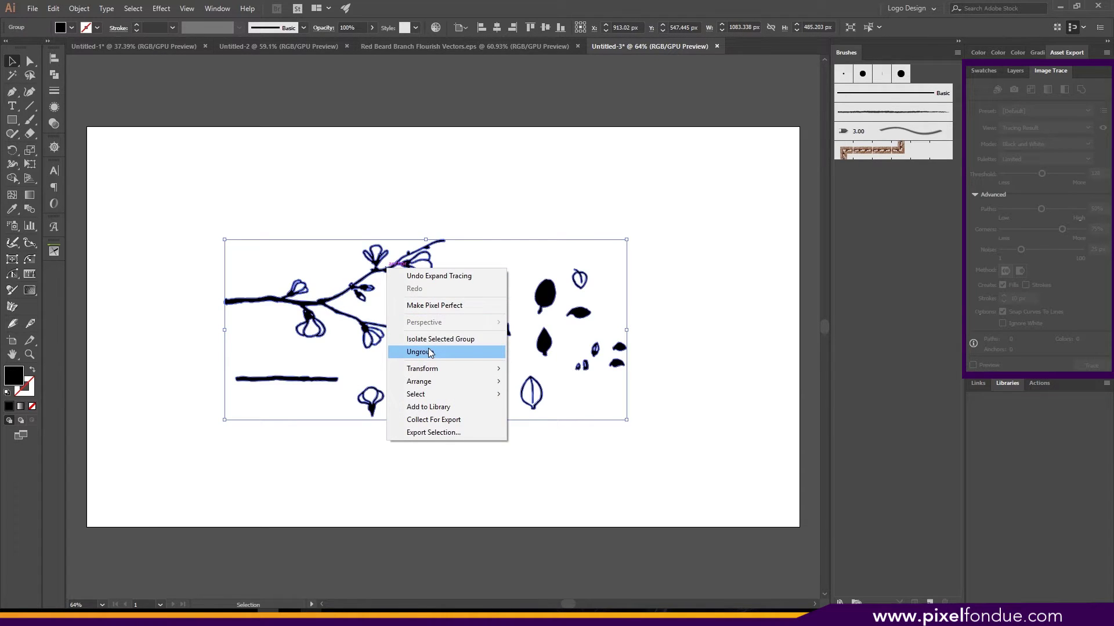
left_click(430, 352)
left_click(497, 270)
left_click(544, 295)
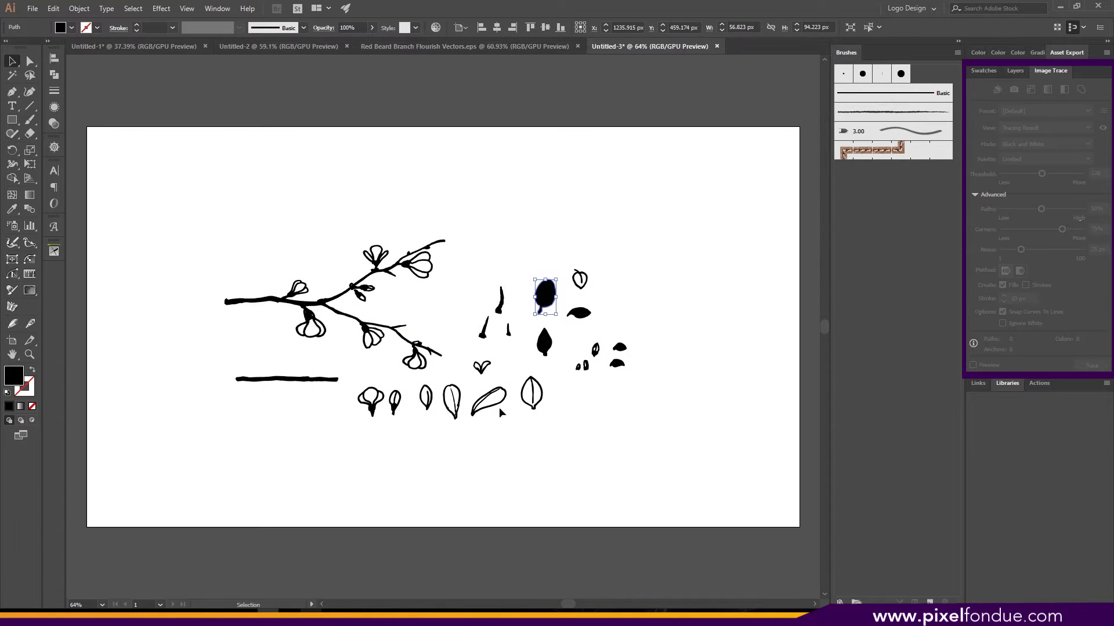
Select all the traced shapes with the Direct Selection tool and examine their anchor points across the branch, leaves and buds
left_click(29, 61)
left_click_drag(144, 152, 685, 516)
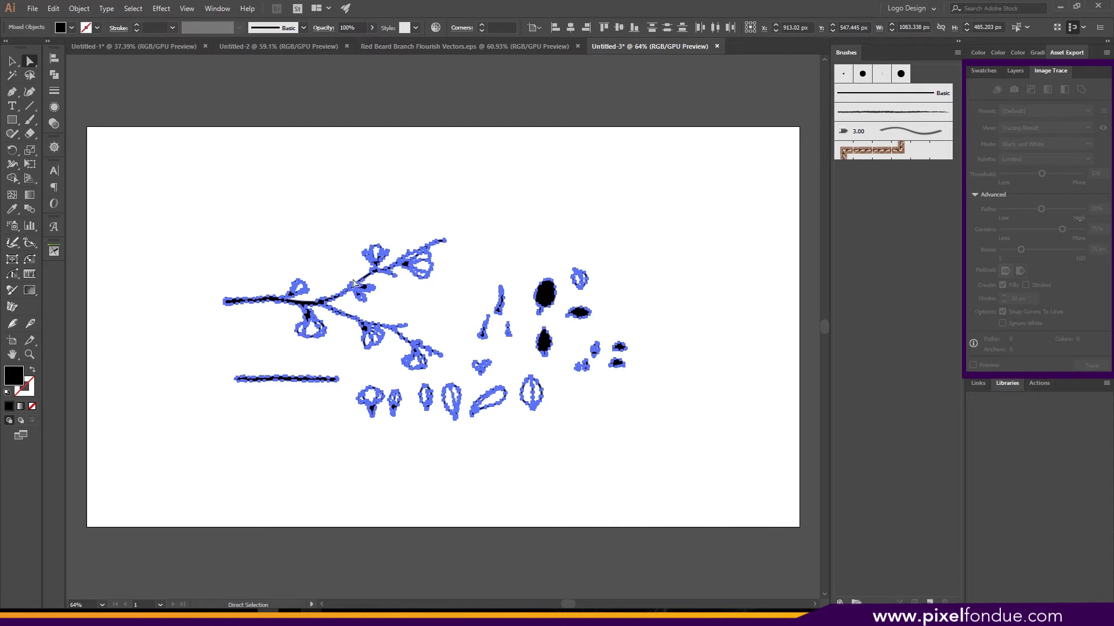
key("z")
left_click_drag(356, 290, 495, 317)
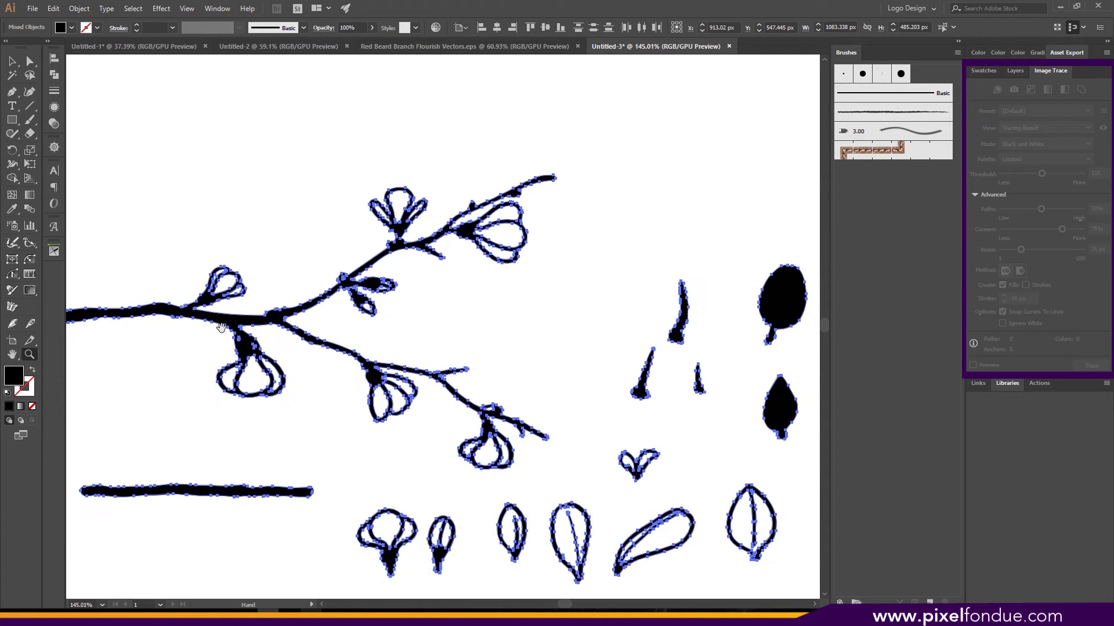
left_click_drag(221, 328, 354, 249)
left_click_drag(540, 360, 249, 283)
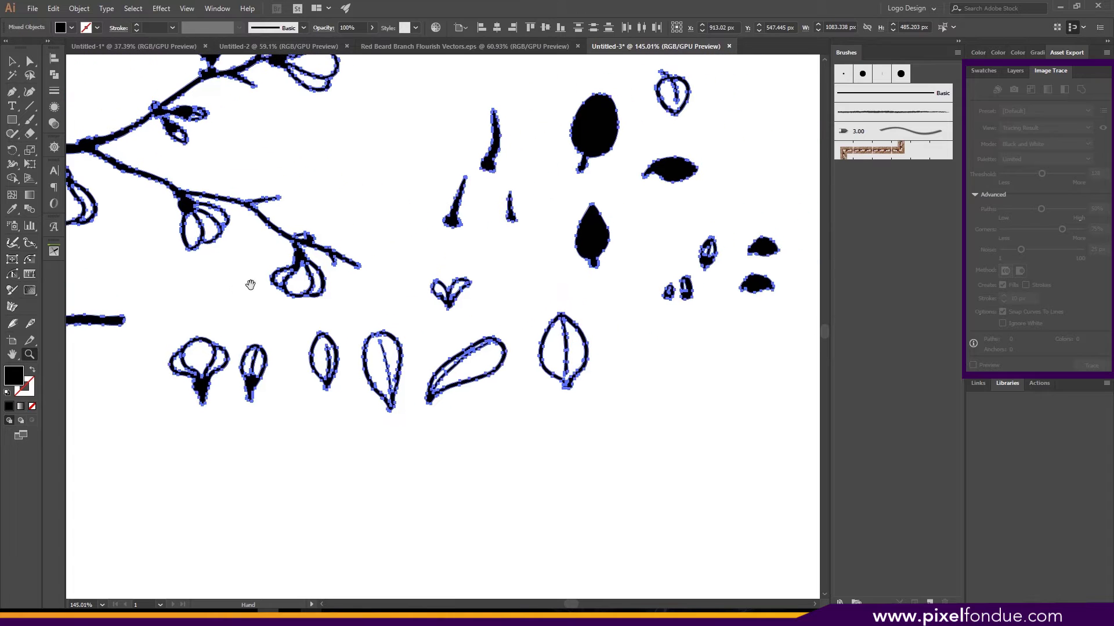
left_click_drag(433, 240, 387, 298)
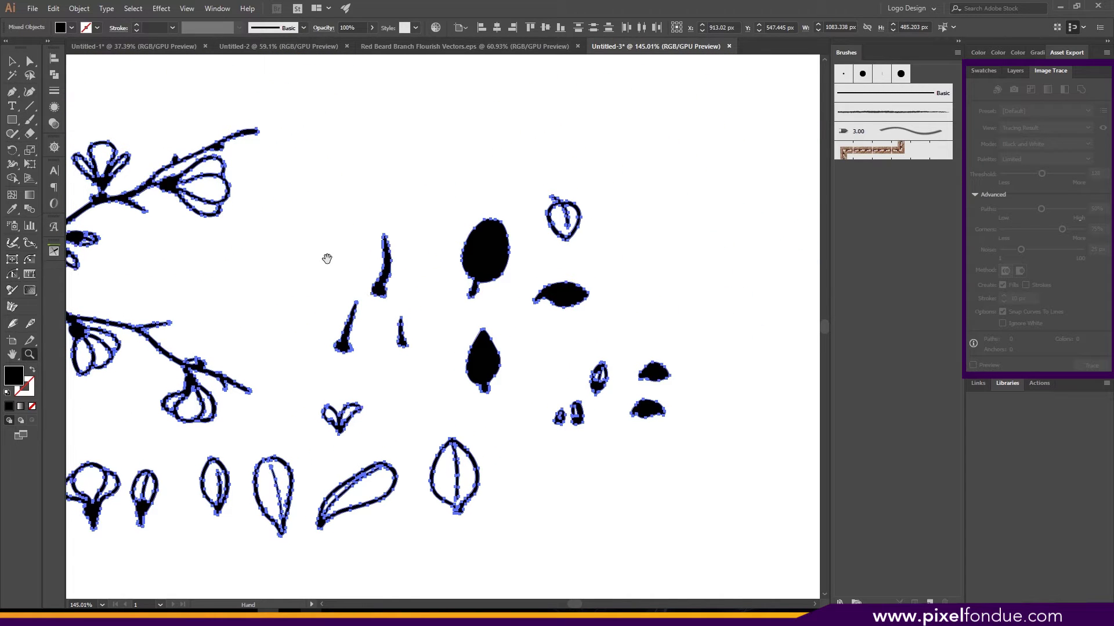
left_click_drag(327, 258, 587, 297)
left_click_drag(308, 282, 388, 284)
left_click_drag(285, 288, 518, 304)
mouse_move(332, 312)
left_mouse_down()
mouse_move(404, 315)
mouse_move(358, 303)
left_mouse_up()
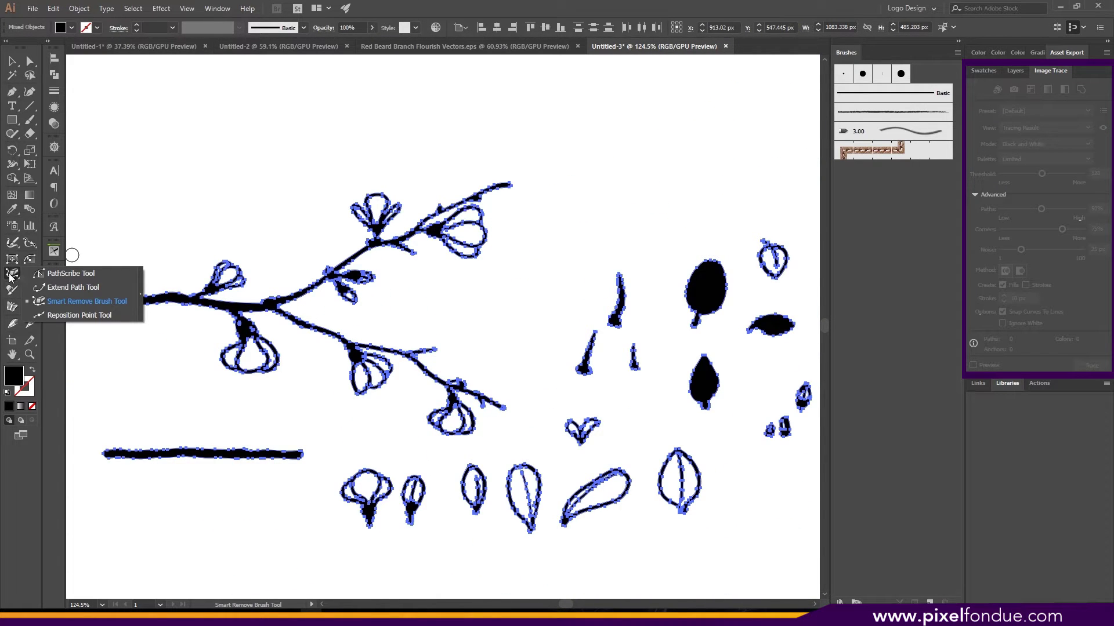
Use the Smart Remove Brush with an enlarged brush to remove surplus anchor points along the thick end of the branch
left_click(9, 277)
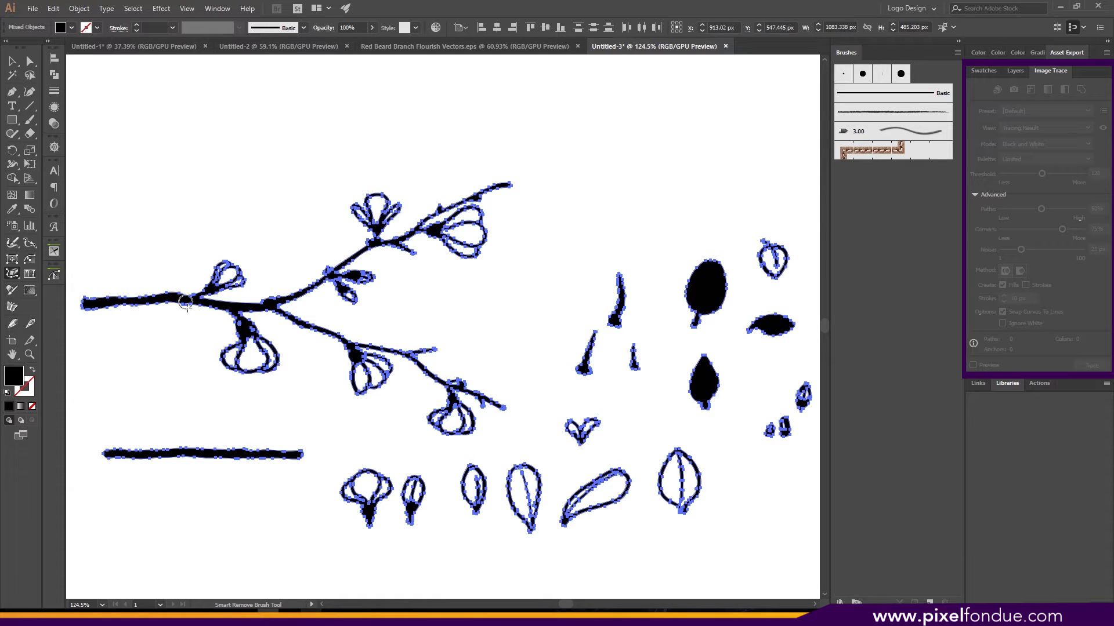
key("bracketright")
key("bracketright")
key("bracketright")
key("bracketright")
key("bracketright")
mouse_move(87, 298)
left_mouse_down()
mouse_move(163, 296)
mouse_move(240, 321)
left_mouse_up()
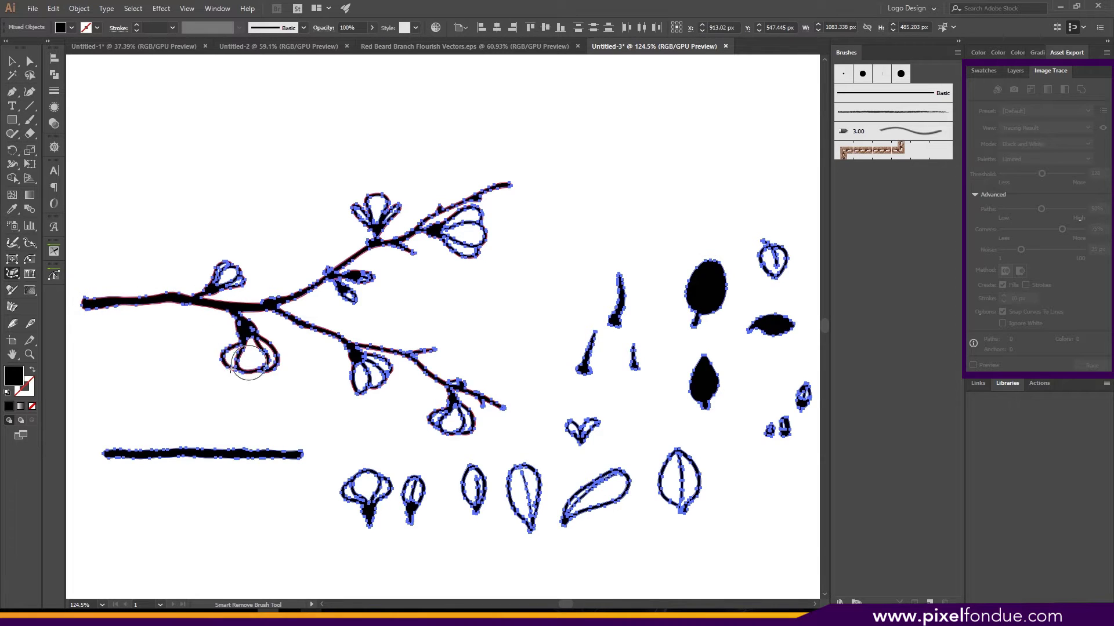
Enlarge the brush further and remove surplus anchor points from the branch tips and the shapes below them
key("bracketright")
key("bracketright")
key("bracketright")
key("bracketright")
key("bracketright")
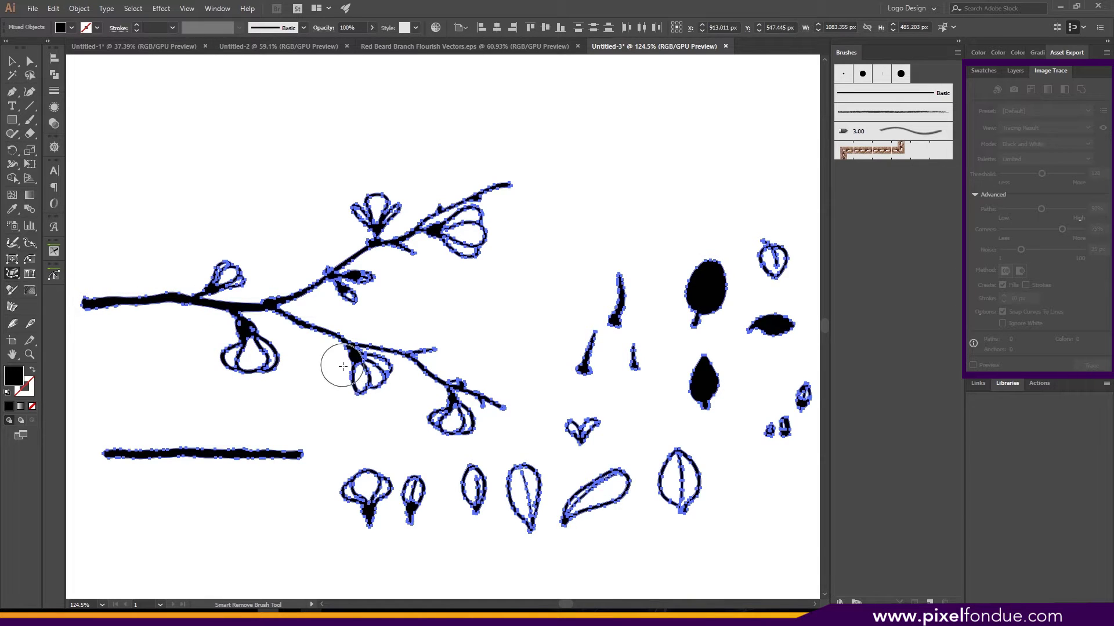
mouse_move(500, 203)
left_mouse_down()
mouse_move(366, 238)
mouse_move(341, 338)
mouse_move(423, 427)
mouse_move(472, 398)
mouse_move(360, 361)
mouse_move(344, 497)
mouse_move(466, 519)
mouse_move(505, 504)
left_mouse_up()
key("v")
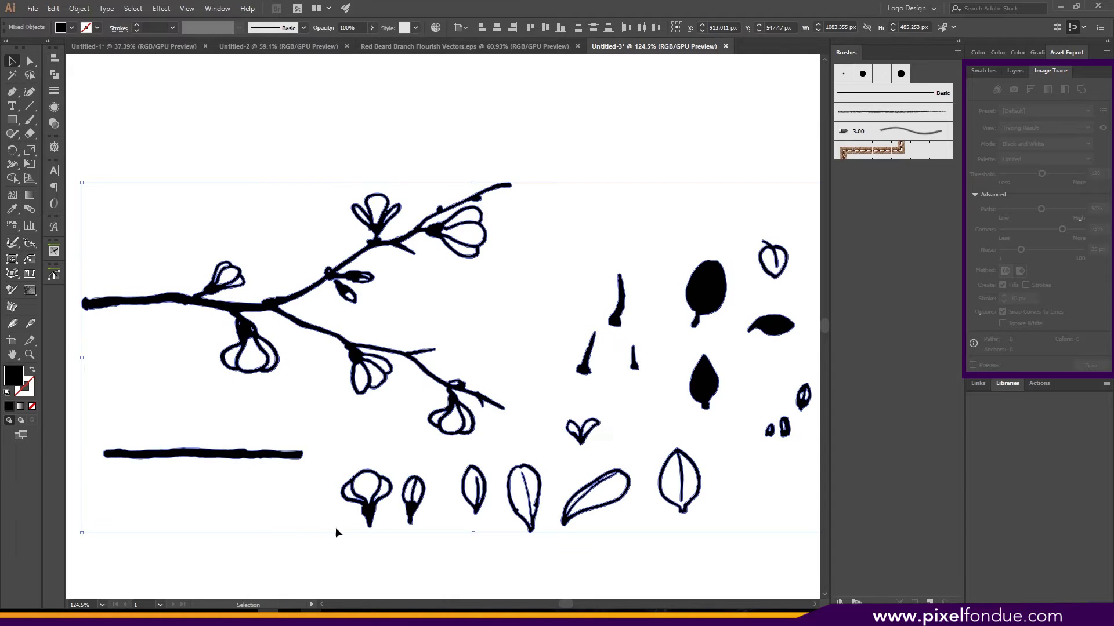
Remove surplus anchor points from the straight stroke, petals, leaves, thorns and buds with the Smart Remove Brush, and deselect the artwork
left_click(12, 274)
mouse_move(170, 443)
left_mouse_down()
mouse_move(346, 449)
mouse_move(710, 484)
mouse_move(571, 519)
mouse_move(566, 418)
left_mouse_up()
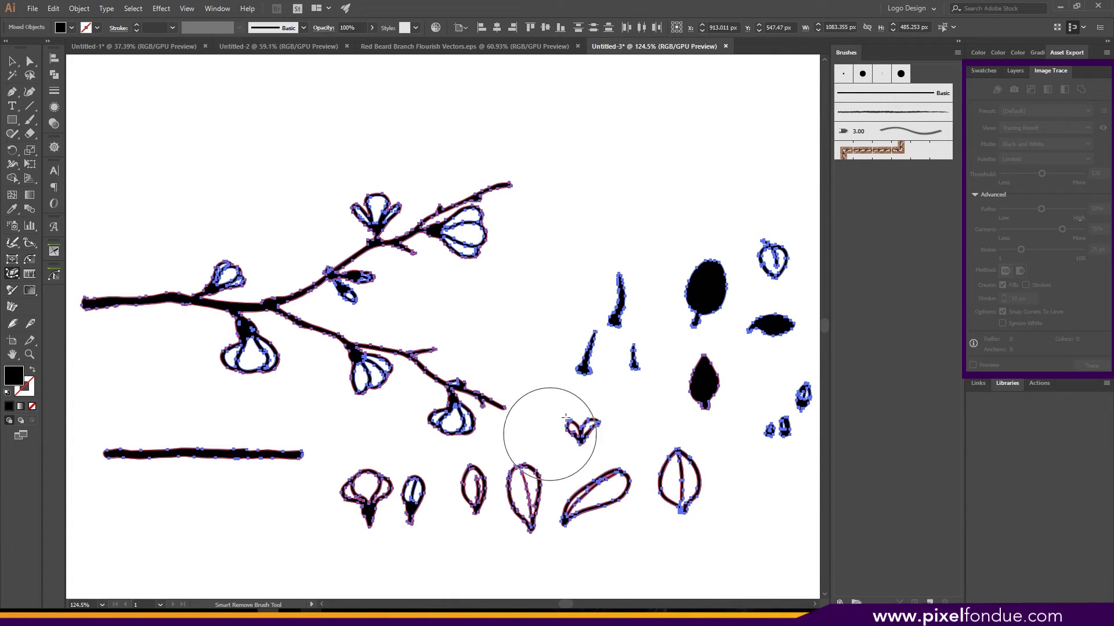
left_click_drag(782, 367, 389, 376)
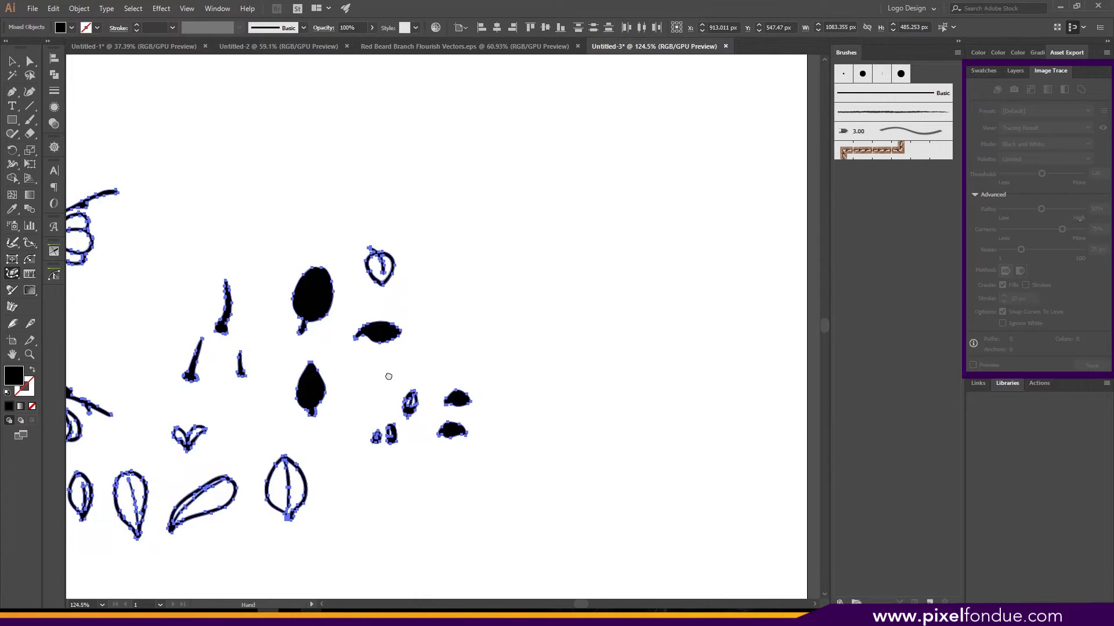
left_click_drag(463, 446, 465, 407)
mouse_move(366, 372)
left_mouse_down()
mouse_move(148, 356)
mouse_move(191, 313)
mouse_move(220, 357)
mouse_move(256, 376)
mouse_move(186, 438)
mouse_move(174, 540)
mouse_move(337, 507)
left_mouse_up()
mouse_move(331, 363)
left_mouse_down()
mouse_move(538, 352)
mouse_move(649, 328)
left_mouse_up()
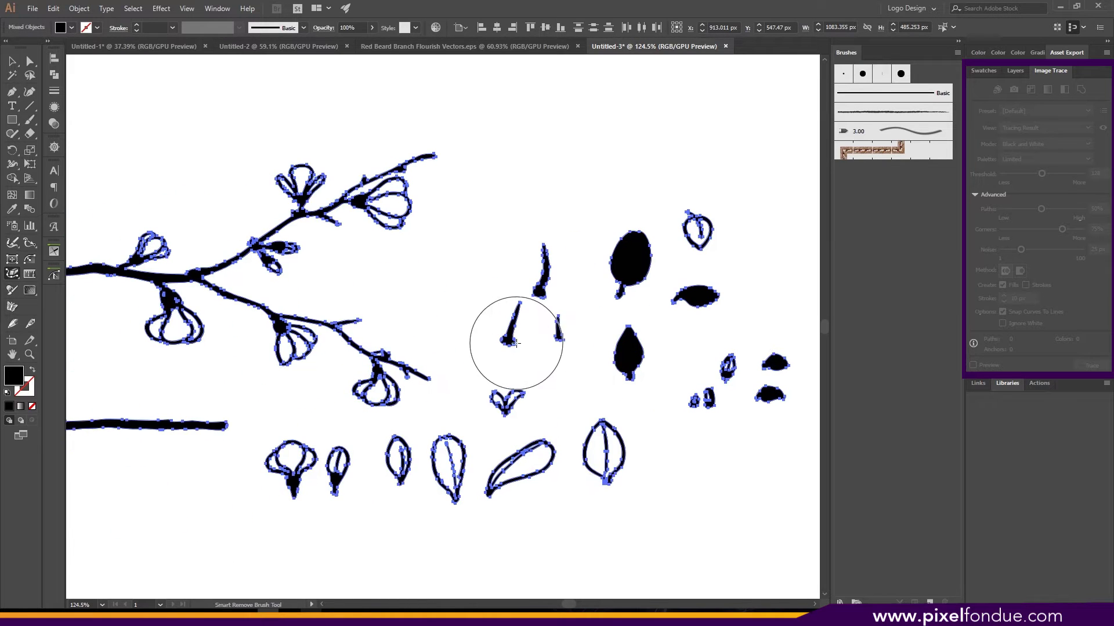
left_click_drag(435, 355, 374, 304)
left_click(12, 60)
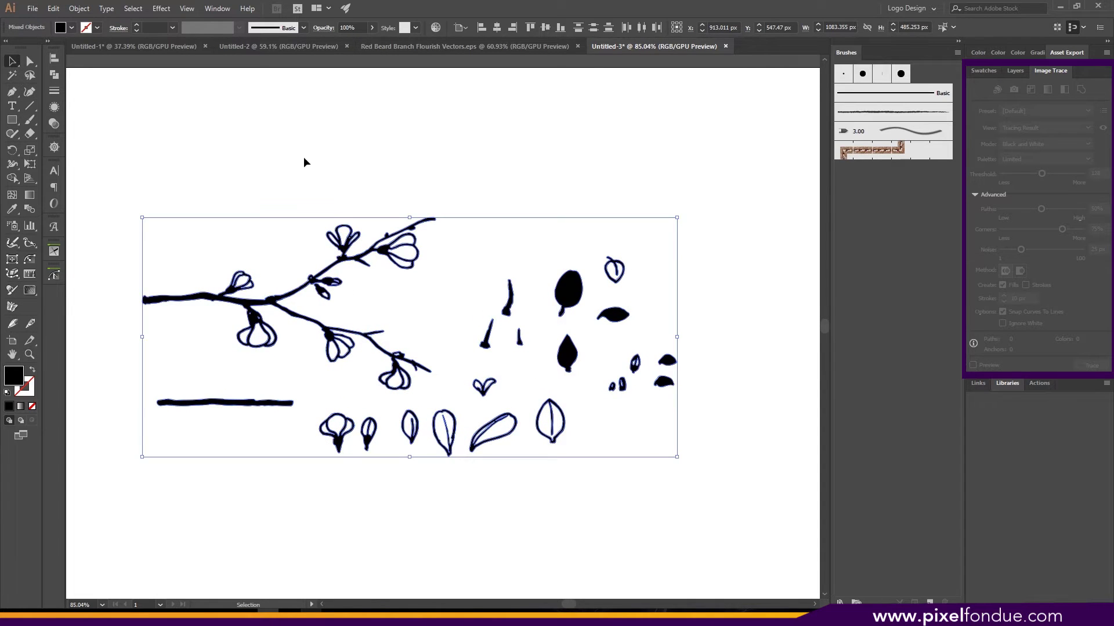
left_click(386, 193)
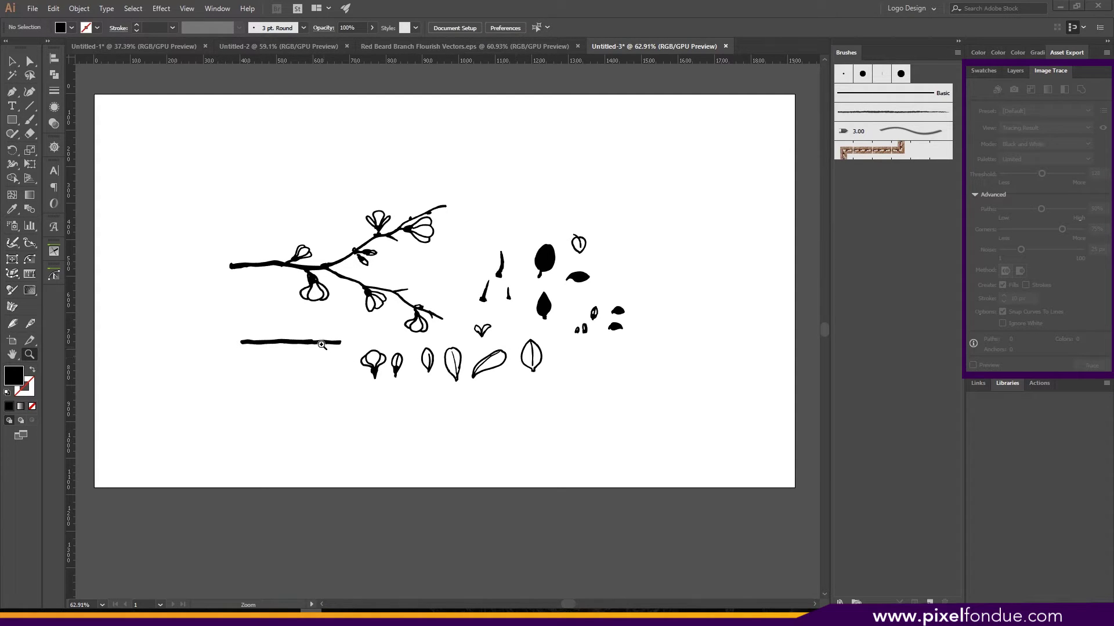
Move the straight stroke into the empty area below the row of petals and leaves
left_click(12, 60)
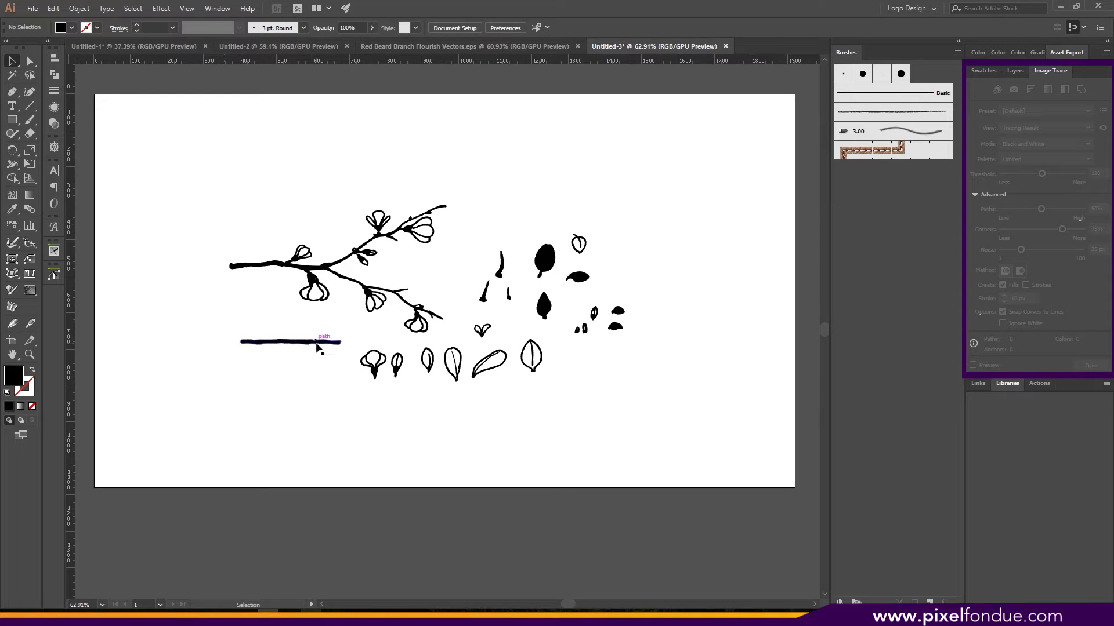
left_click_drag(317, 344, 451, 450)
key("z")
left_click_drag(381, 436, 428, 453)
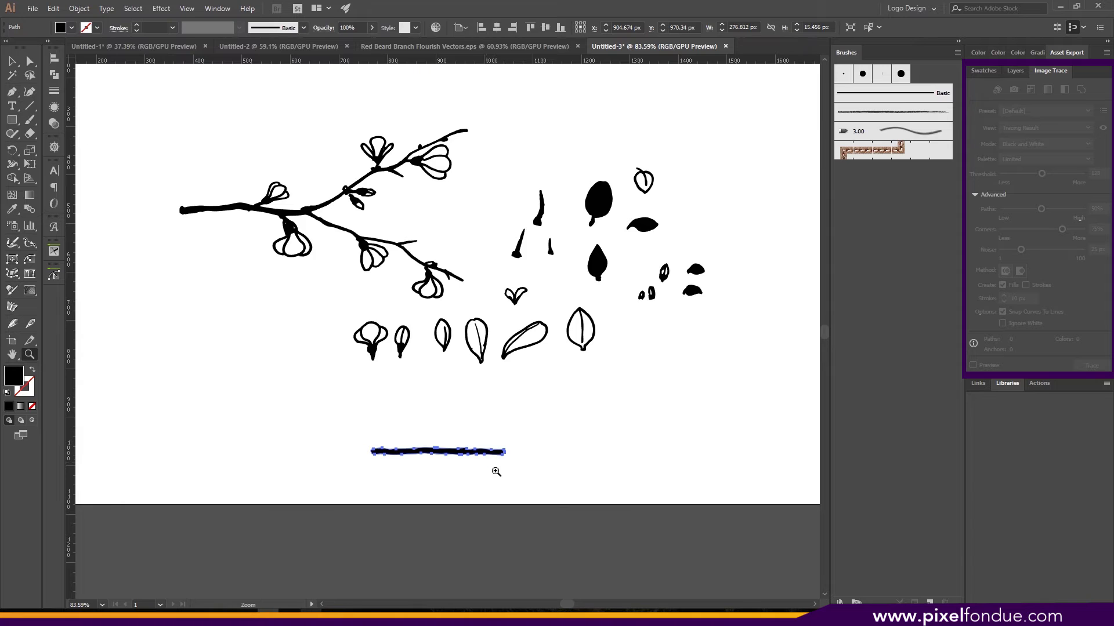
left_click_drag(496, 472, 592, 490)
key("v")
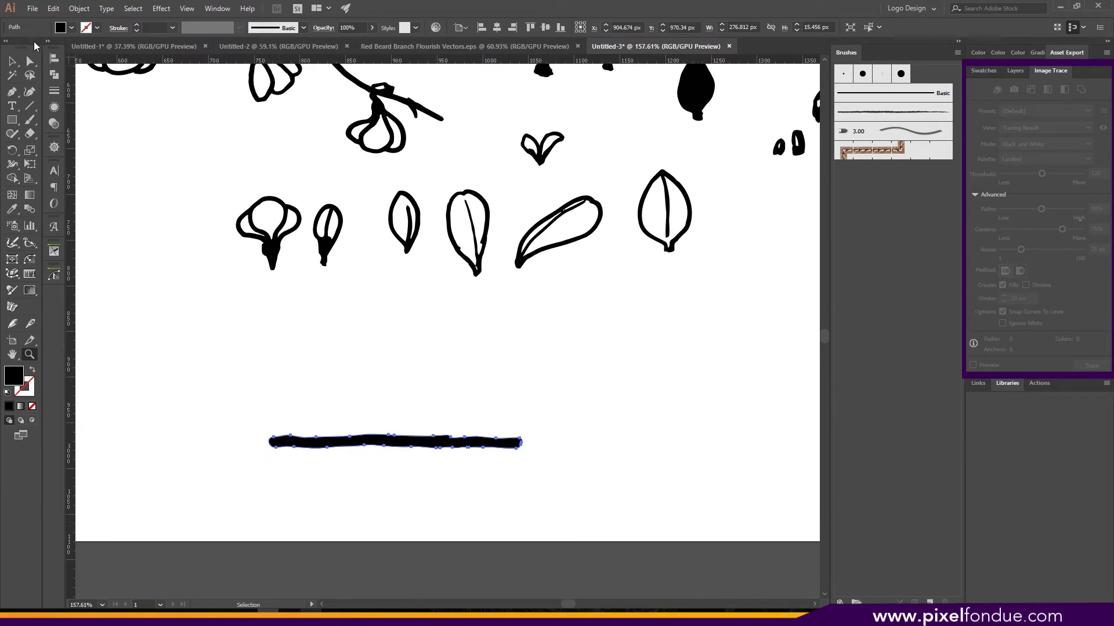
left_click(12, 61)
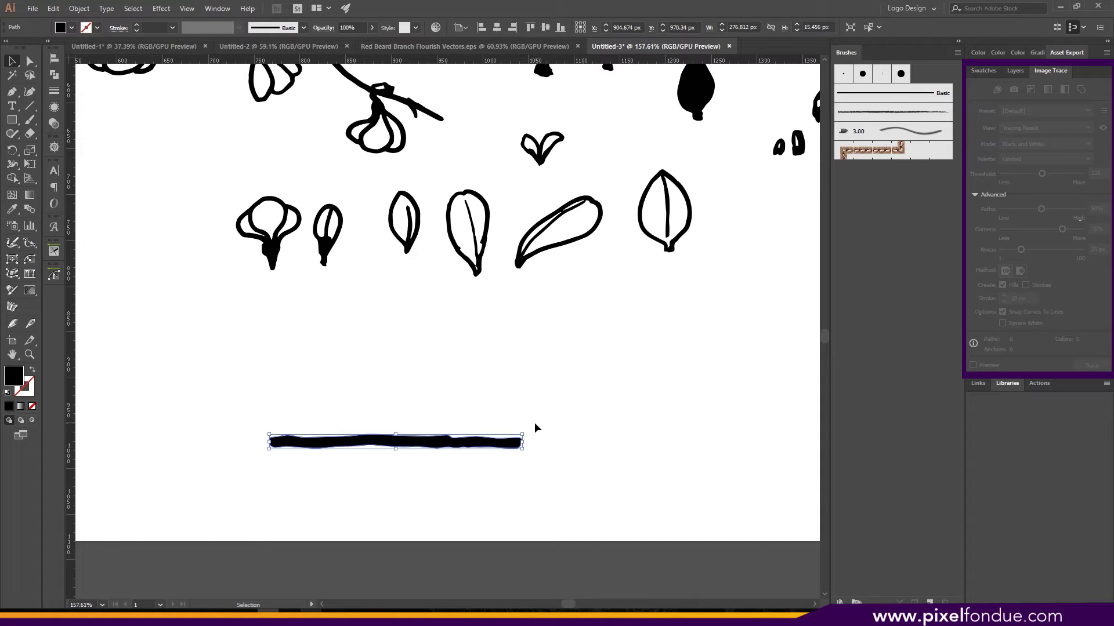
Duplicate the straight stroke horizontally so the copy's start overlaps the original's right end
left_click(30, 354)
mouse_move(325, 353)
left_mouse_down()
mouse_move(301, 350)
mouse_move(316, 354)
left_mouse_up()
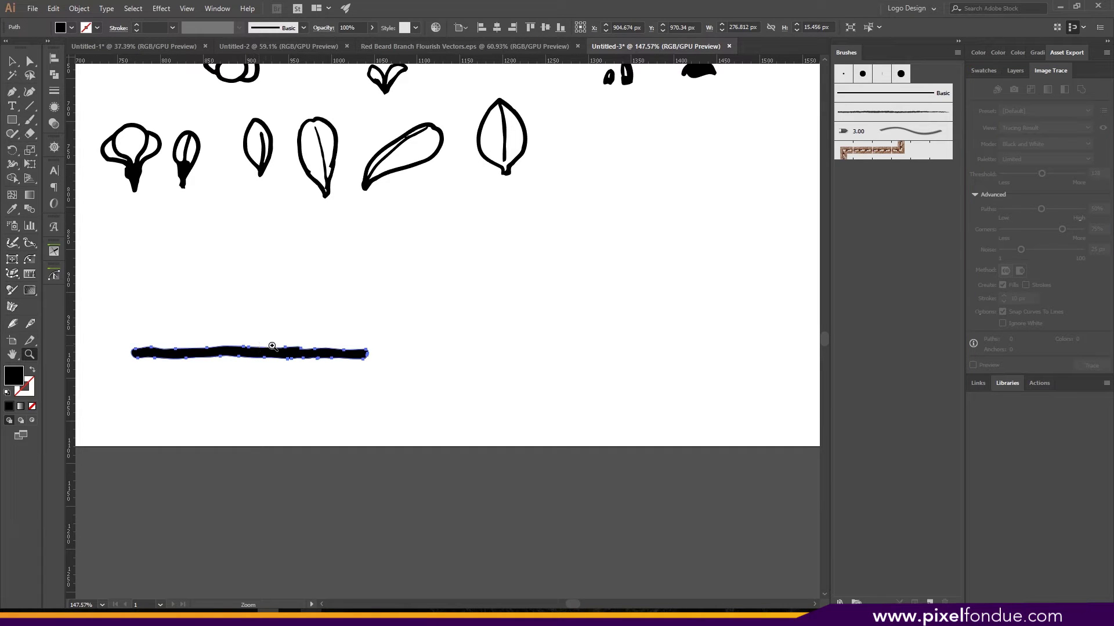
key("v")
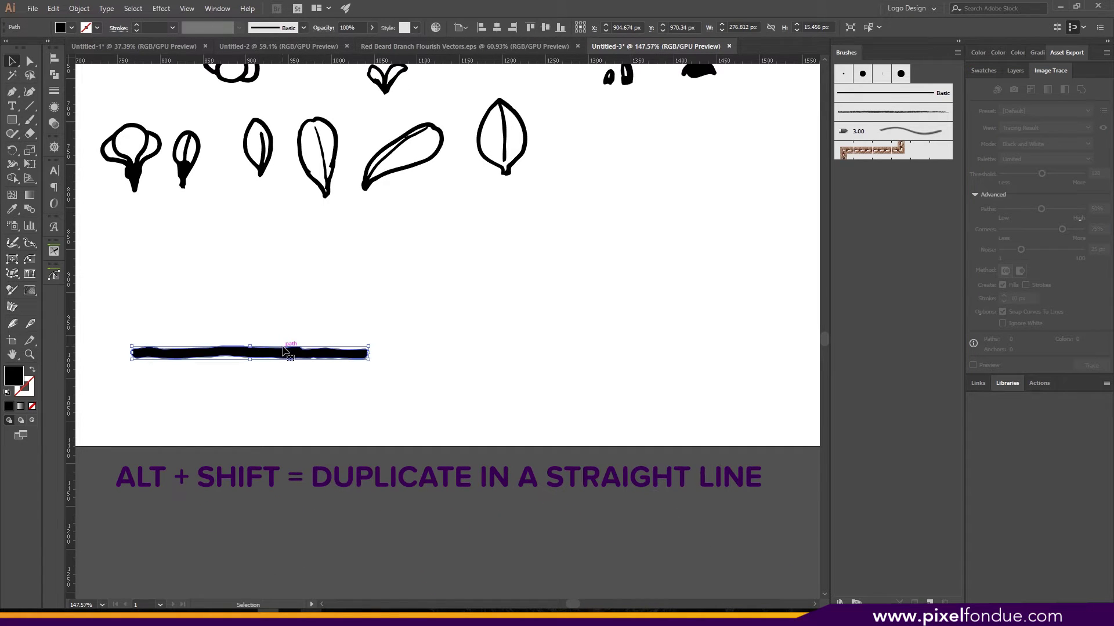
left_click(390, 367)
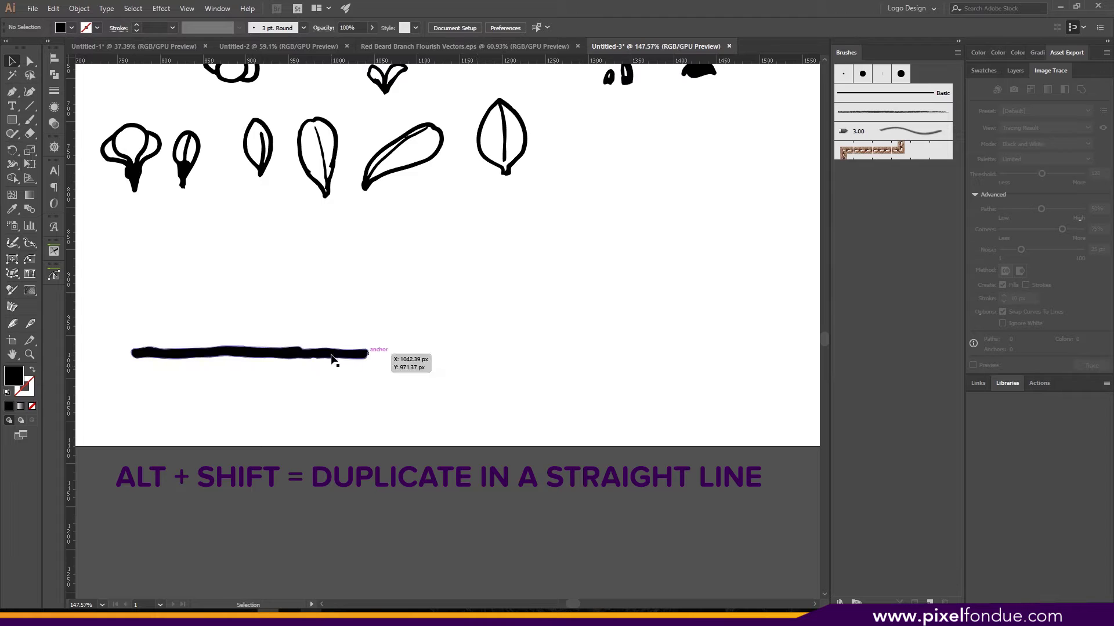
mouse_move(332, 358)
left_mouse_down()
mouse_move(567, 366)
mouse_move(556, 366)
left_mouse_up()
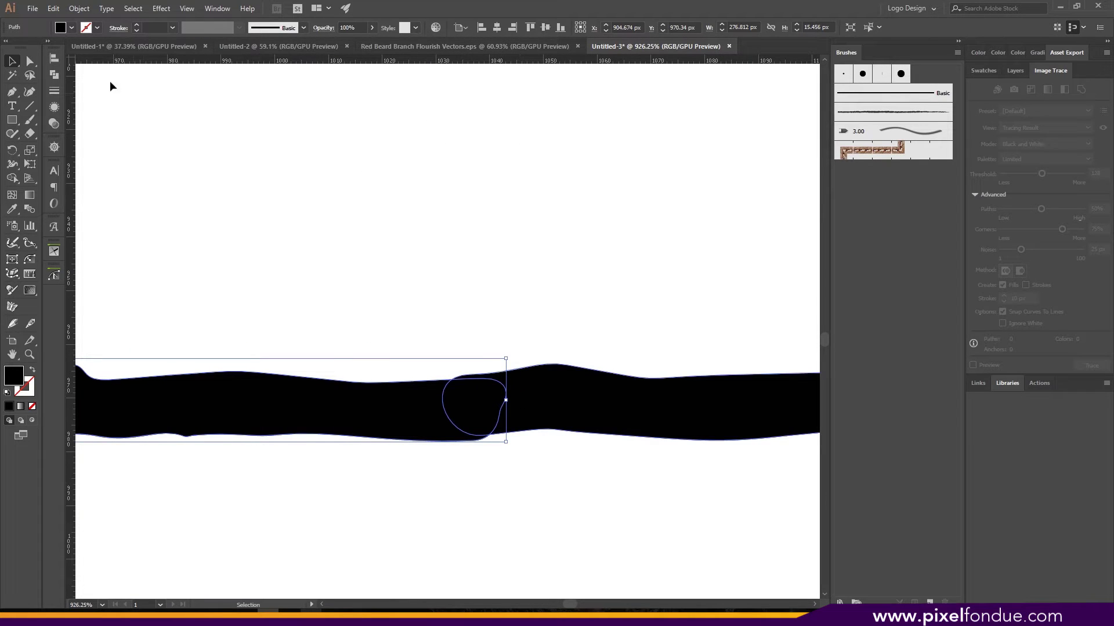
Move the upper anchor at the original stroke's overlapping right end onto the copy's top edge, at X 1037 px, Y 966 px
key("a")
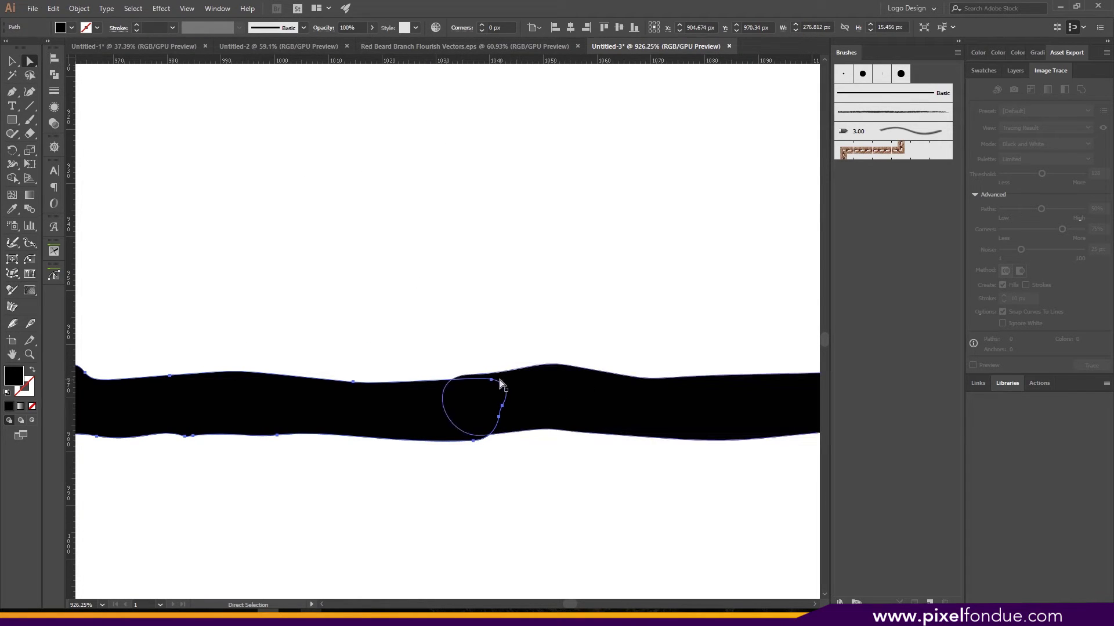
left_click_drag(493, 383, 494, 384)
key("z")
left_click_drag(501, 422, 571, 424)
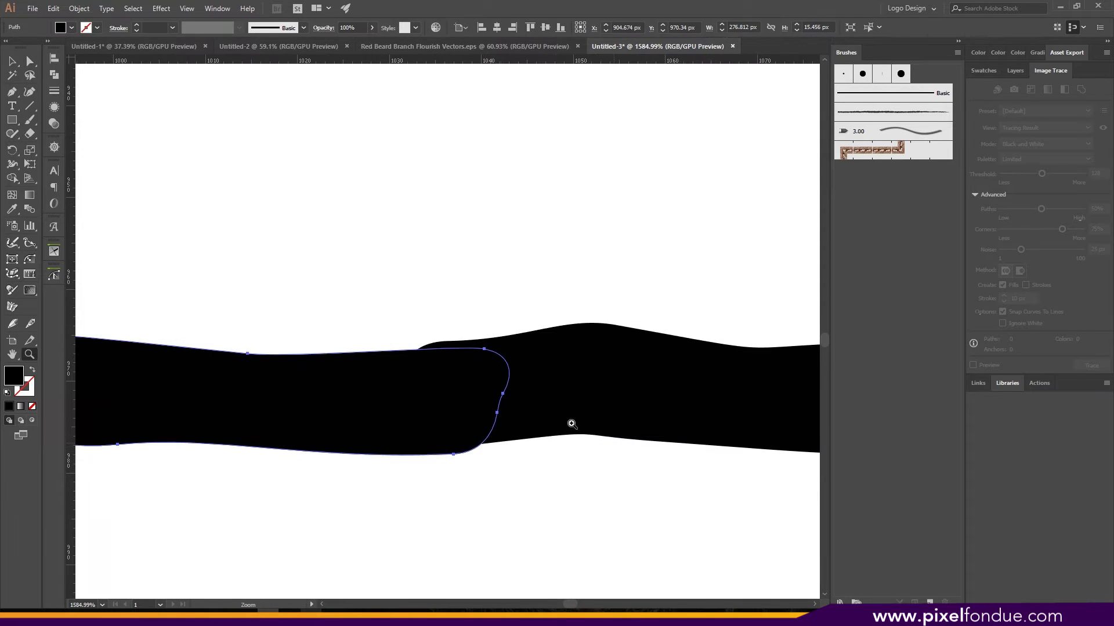
key("v")
key("a")
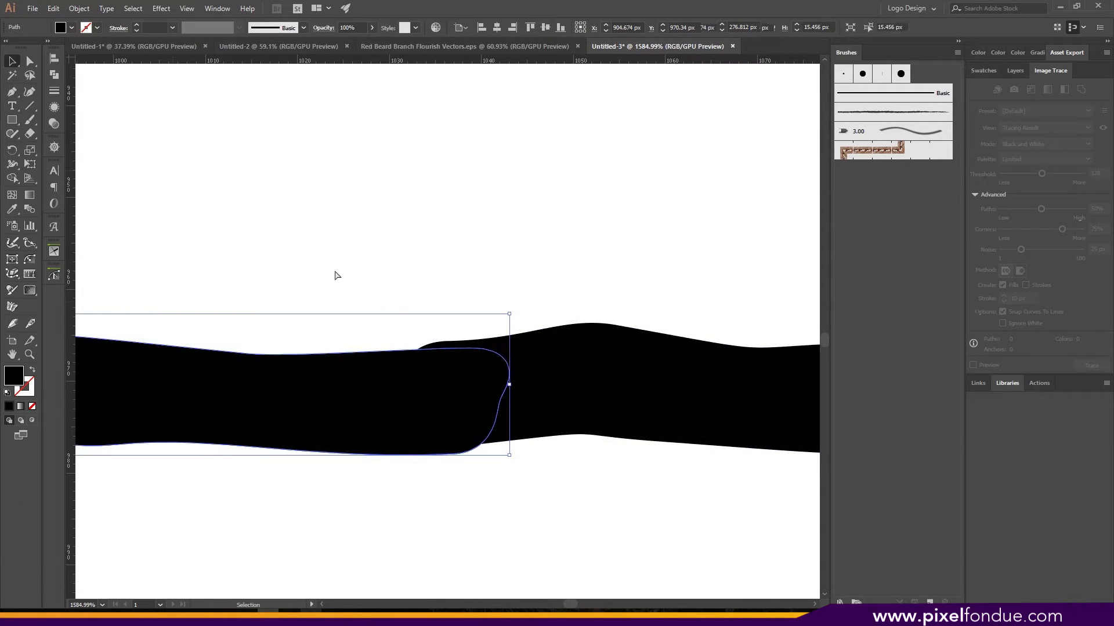
key("ctrl+z")
key("ctrl+shift+z")
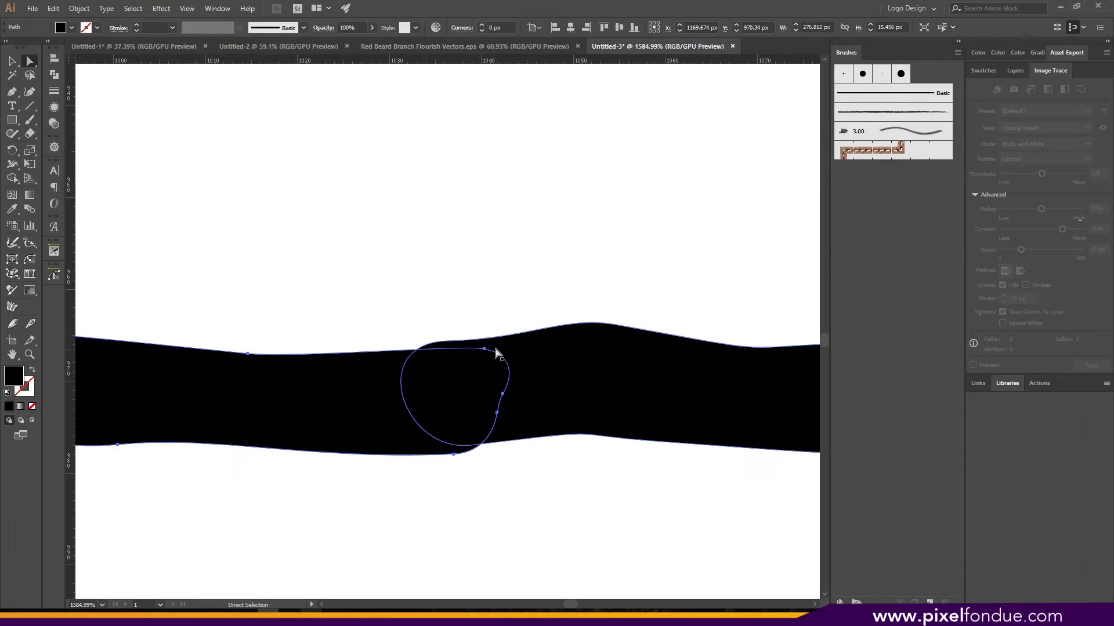
key("ctrl+z")
mouse_move(484, 352)
left_mouse_down()
mouse_move(476, 342)
mouse_move(487, 349)
left_mouse_up()
key("ctrl+shift+z")
key("ctrl+z")
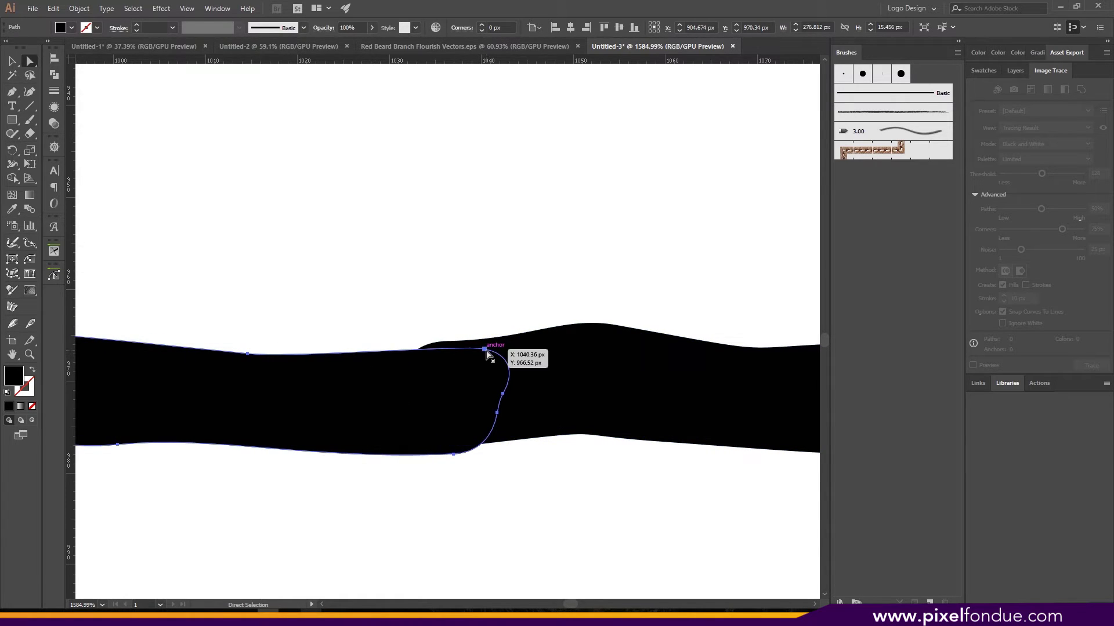
left_click(486, 350)
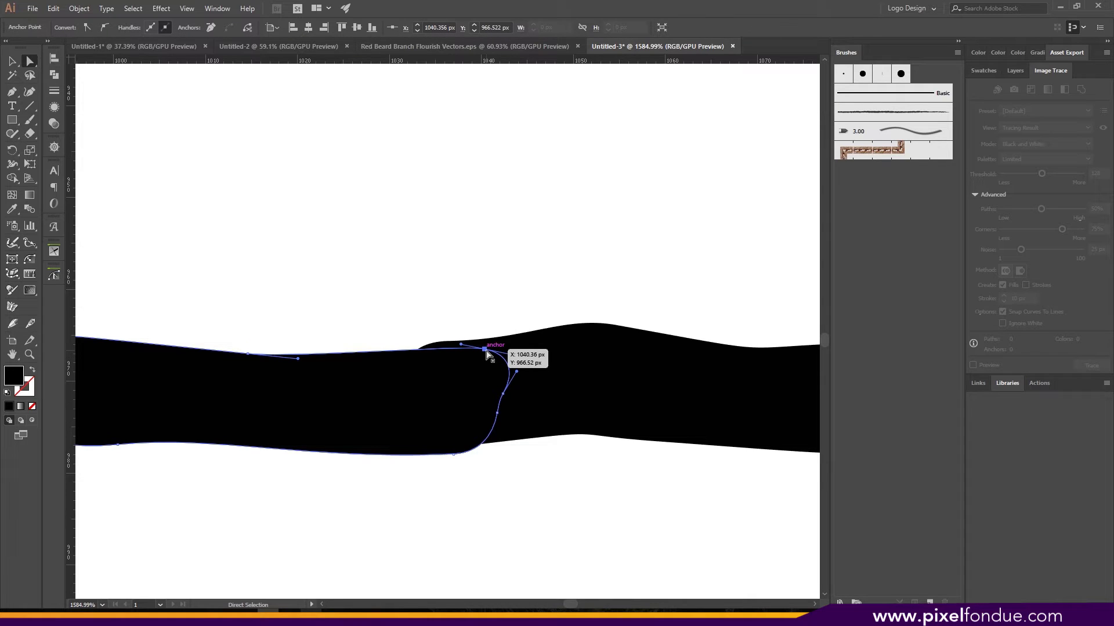
key("ctrl+shift+z")
key("ctrl+z")
left_click_drag(485, 351, 460, 344)
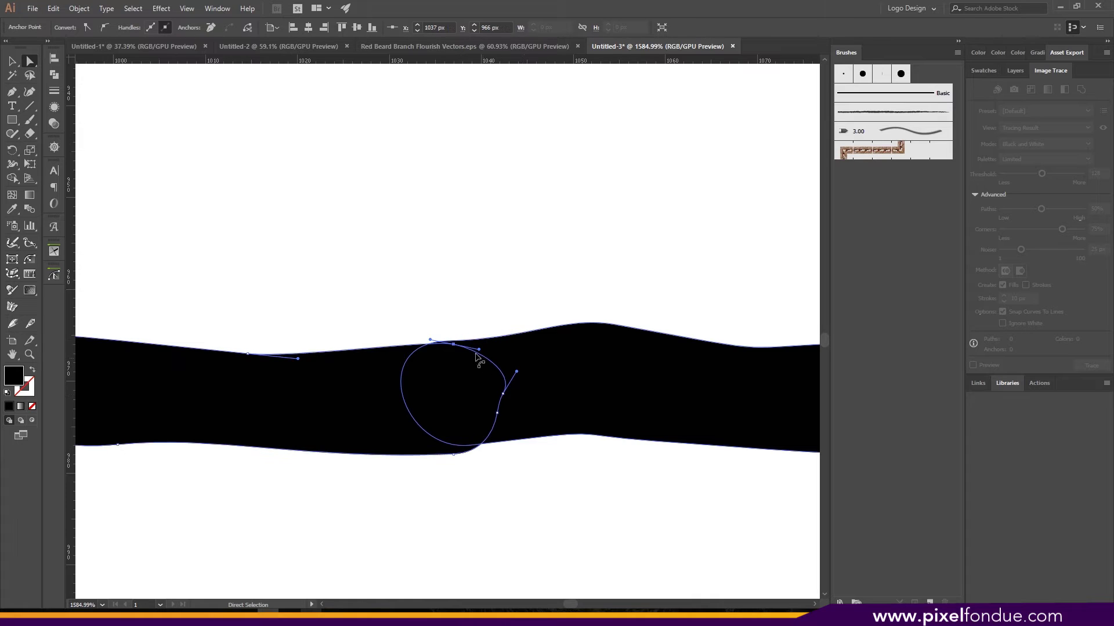
key("ctrl+z")
key("ctrl+shift+z")
left_click(453, 346)
Move the lower anchor at the original stroke's right end onto the copy's bottom edge, at X 1040 px, Y 977 px
left_click(453, 455)
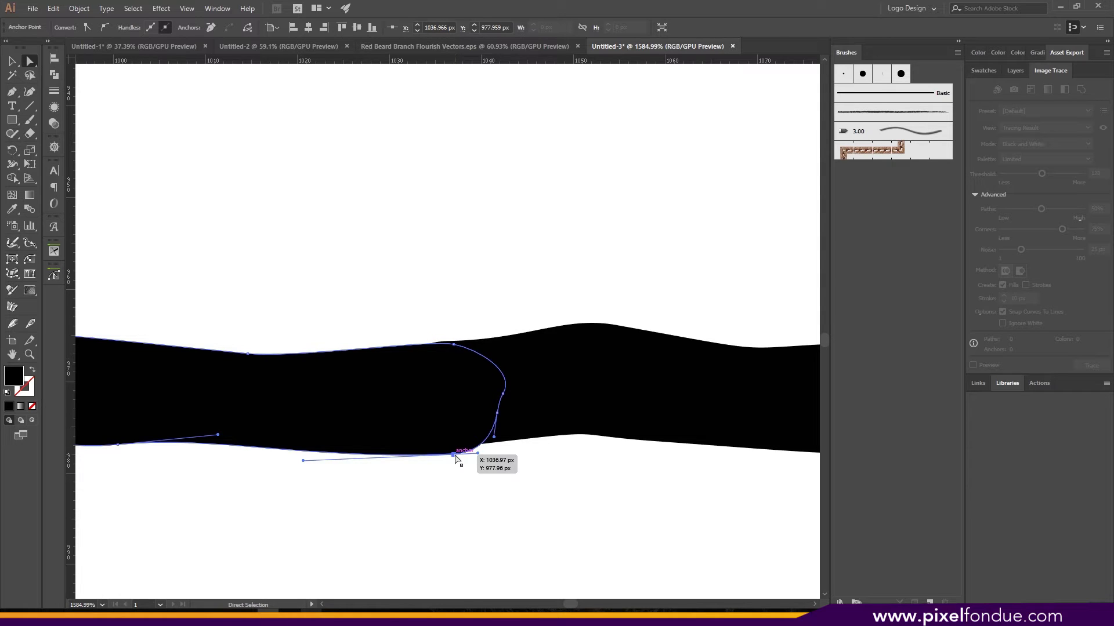
left_click_drag(455, 456, 478, 447)
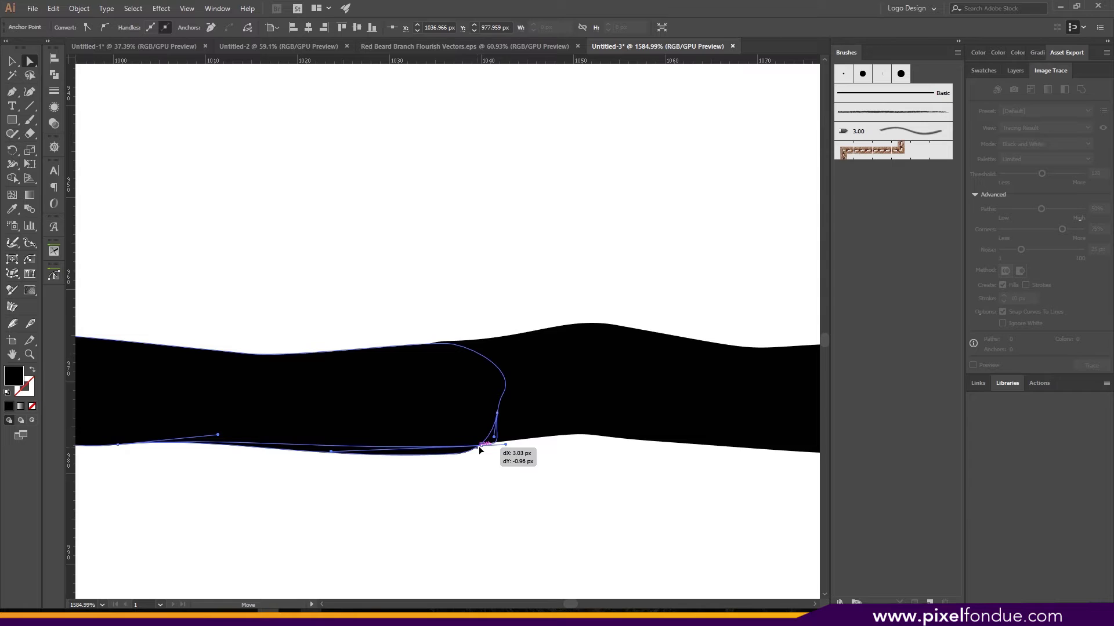
left_click_drag(478, 448, 479, 448)
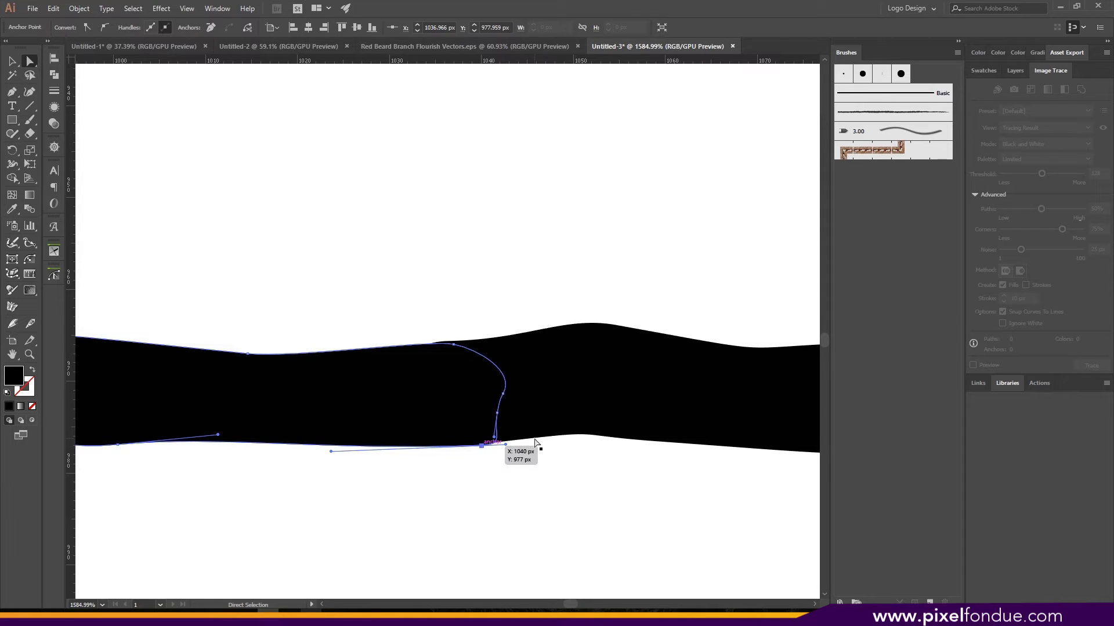
Delete the two anchor points between the upper and lower corners of the original stroke's right end
key("minus")
left_click(502, 394)
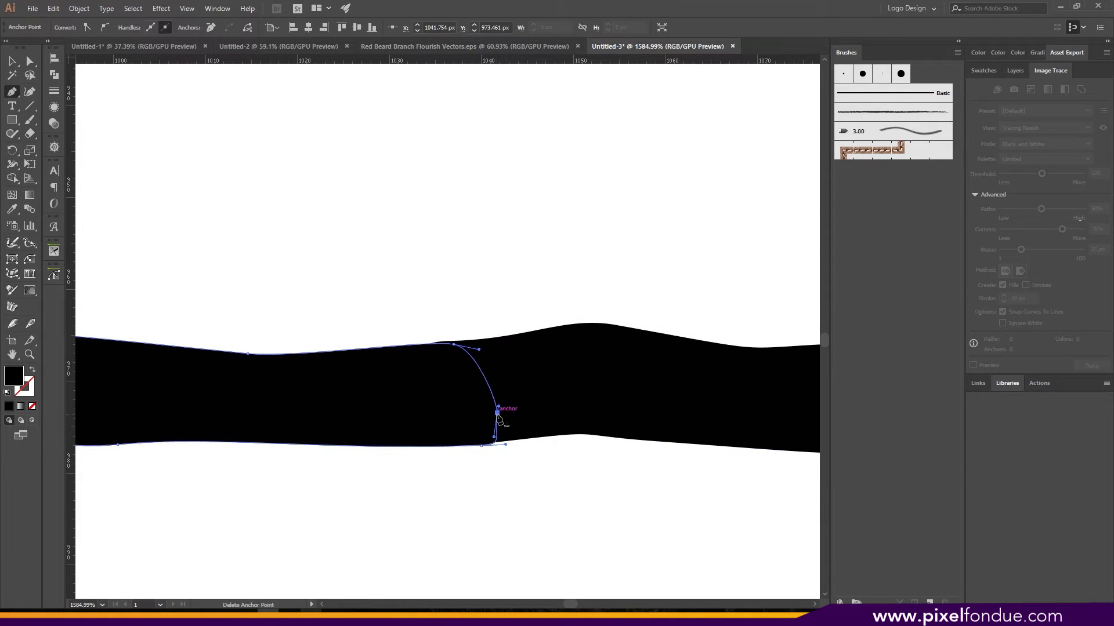
left_click(497, 413)
Adjust the right end's handles and align its upper anchor vertically above the lower one, giving the original stroke a straight vertical edge
key("shift+c")
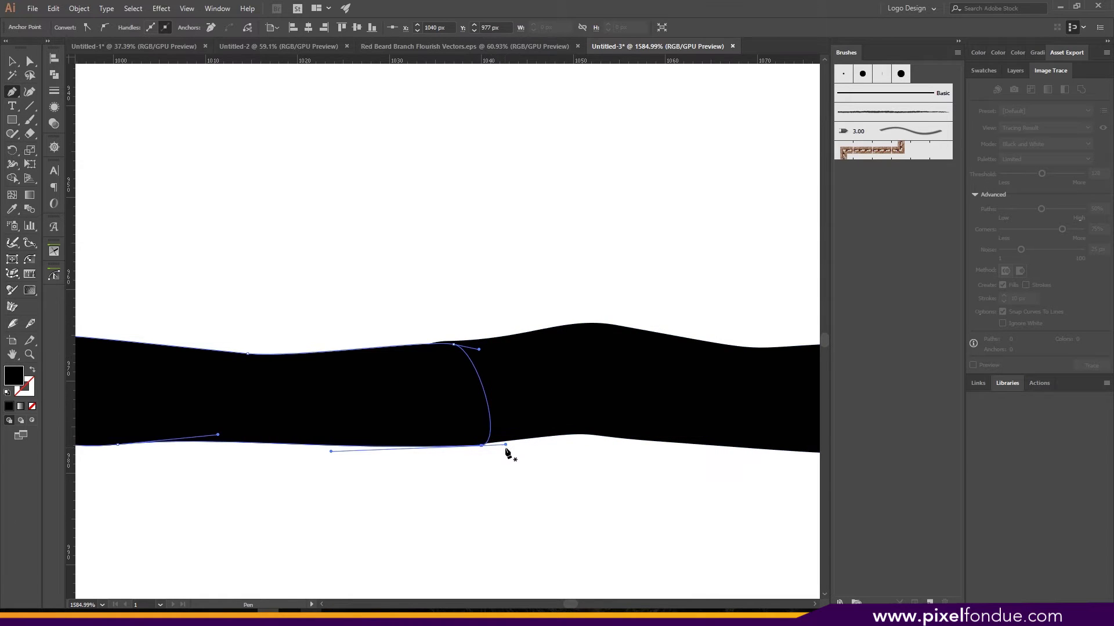
left_click_drag(505, 444, 477, 408)
left_click(478, 350)
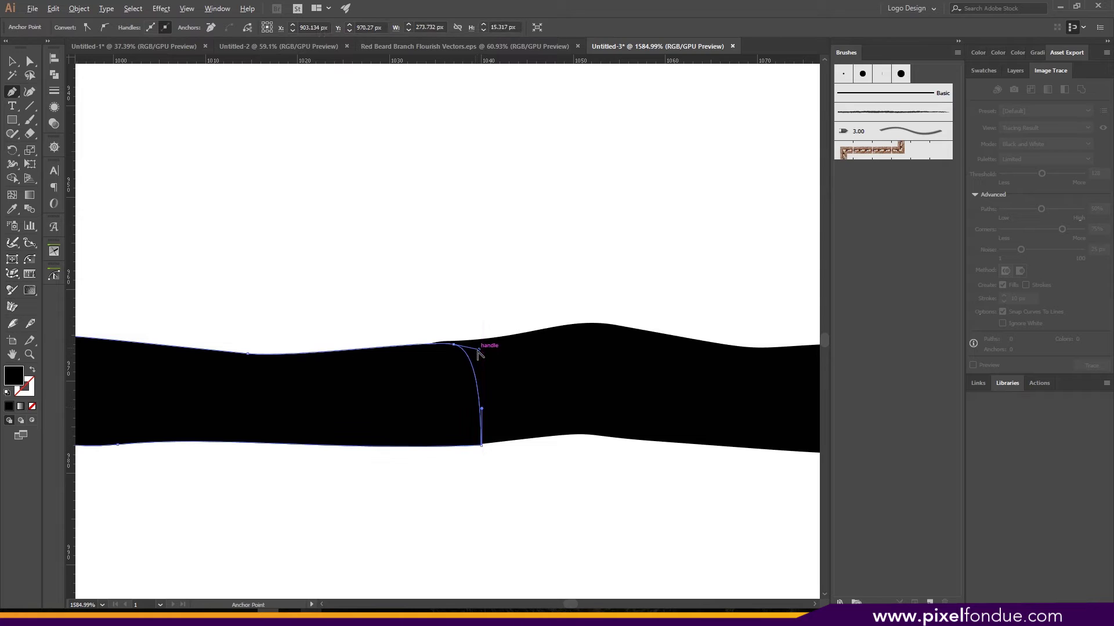
key("alt")
left_click_drag(481, 352, 534, 355)
left_click(454, 343, "ctrl")
Delete the overlapping copy, leaving only the original stroke with its squared right end
key("z")
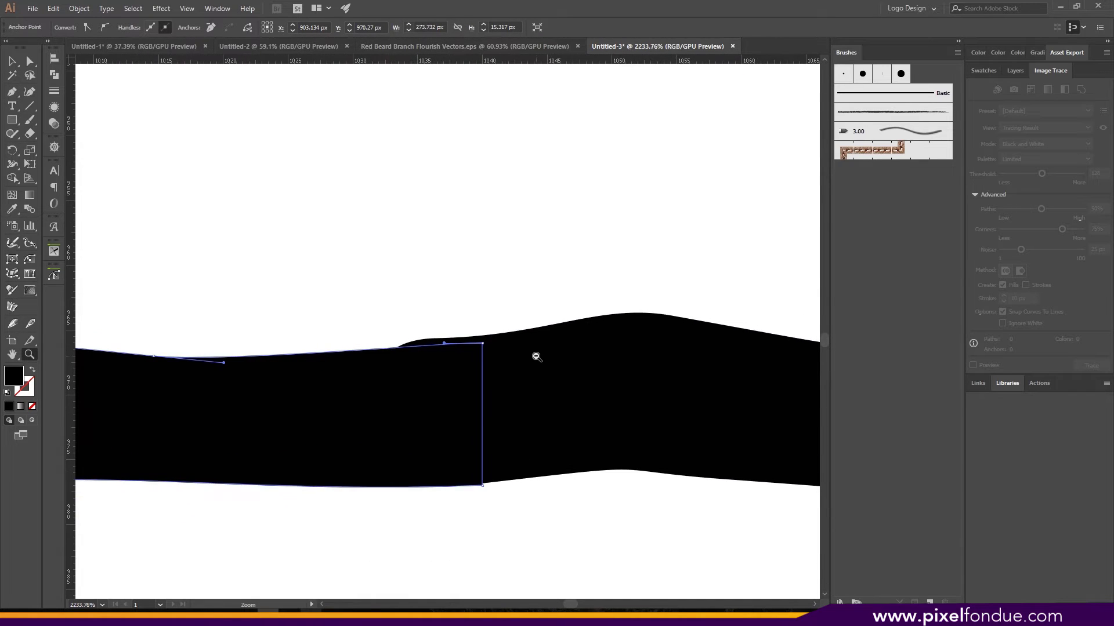
left_click_drag(502, 442, 529, 446)
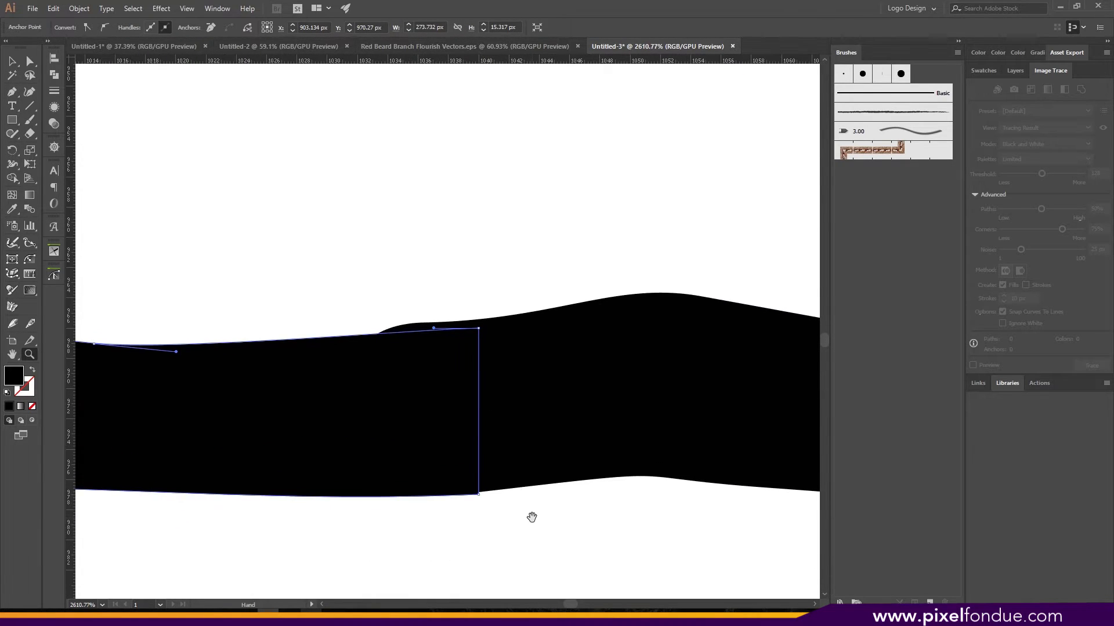
left_click_drag(531, 517, 514, 459)
left_click_drag(500, 395, 447, 380)
left_click(447, 380, "alt")
left_click(485, 325, "alt")
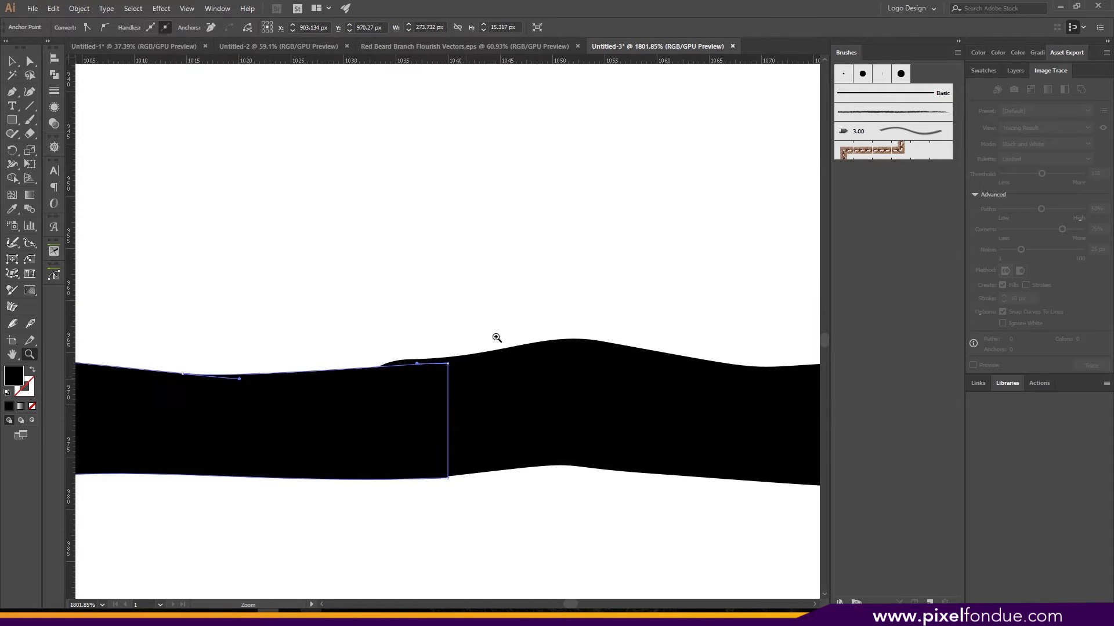
left_click(498, 338, "alt")
key("v")
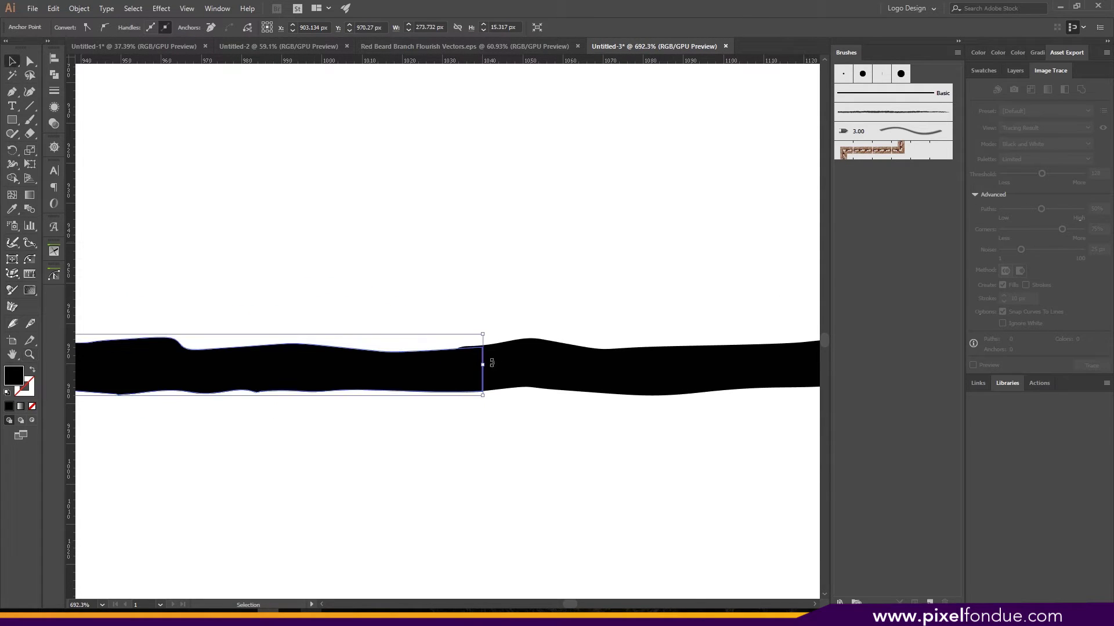
left_click(573, 366)
key("Delete")
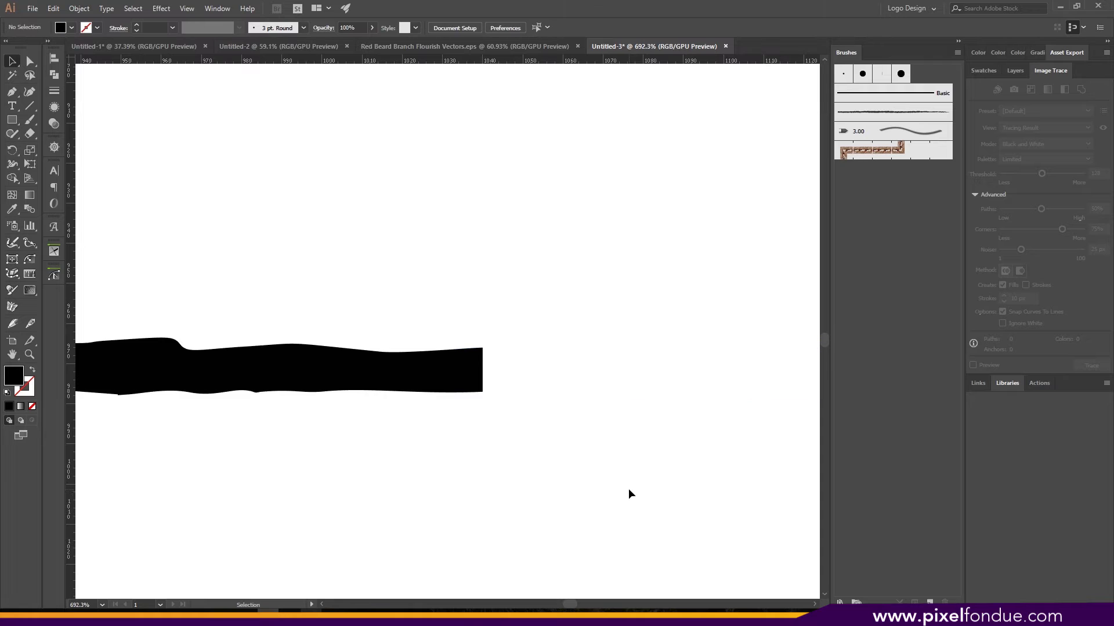
Duplicate the trimmed stroke horizontally so the copy's rounded start overlaps the original's squared end, and deselect it
left_click(418, 376)
key("z")
left_click_drag(510, 363, 198, 224)
key("v")
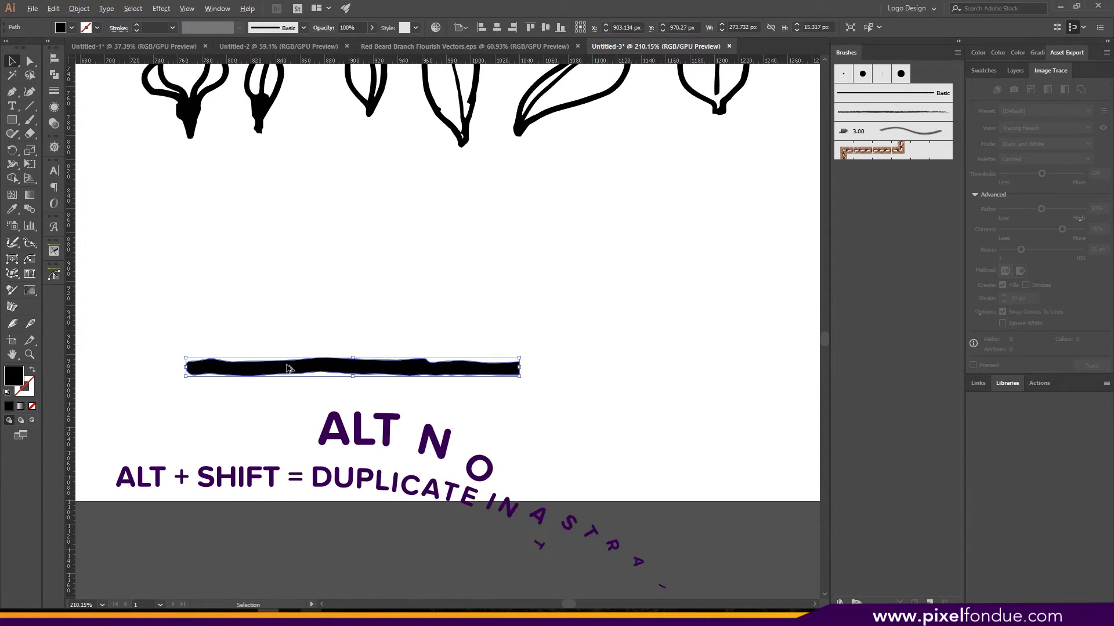
left_click_drag(286, 369, 619, 385)
left_click(559, 354)
Move the copy's upper and lower start anchors onto the original's end corners, at X 1040 px, Y 966 px and Y 977 px
left_click_drag(550, 303, 419, 313)
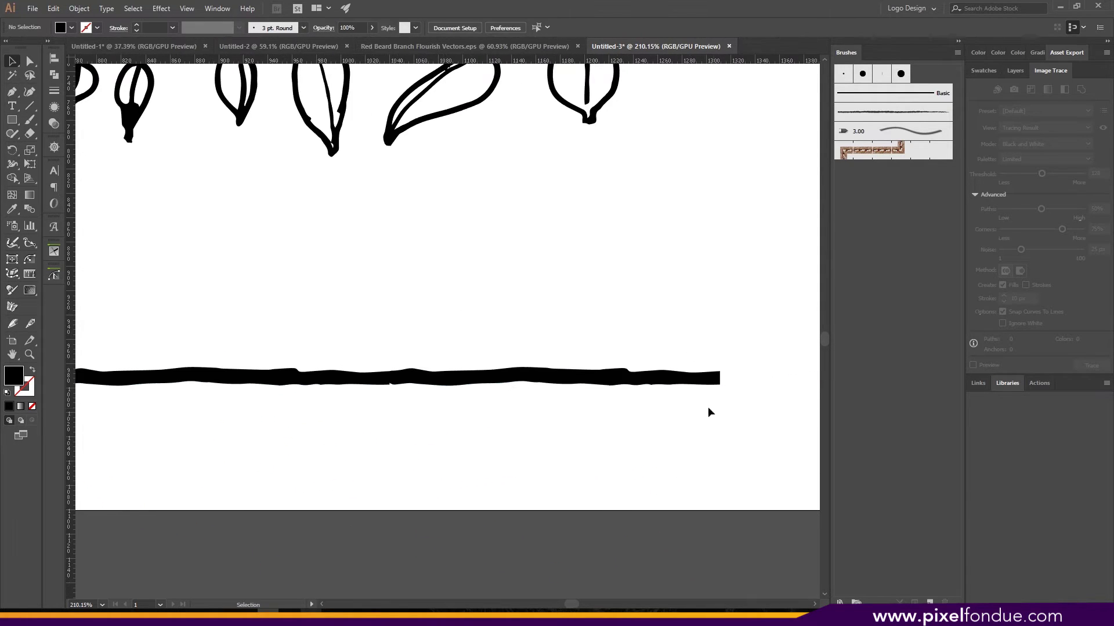
key("z")
left_click_drag(392, 393, 620, 409)
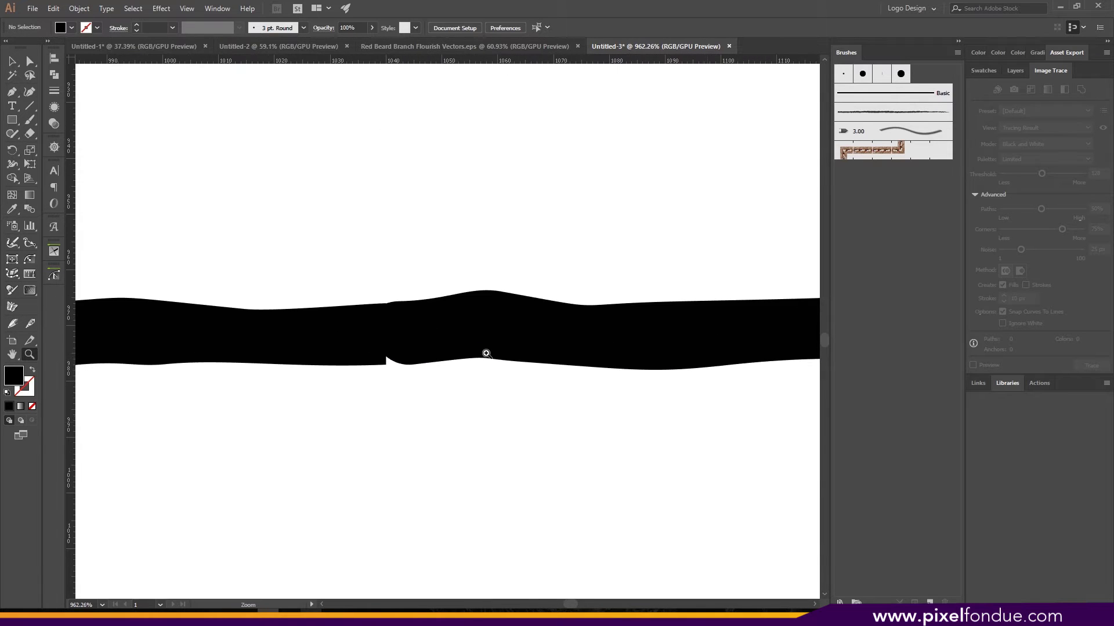
left_click_drag(401, 326, 499, 344)
left_click(430, 314)
key("v")
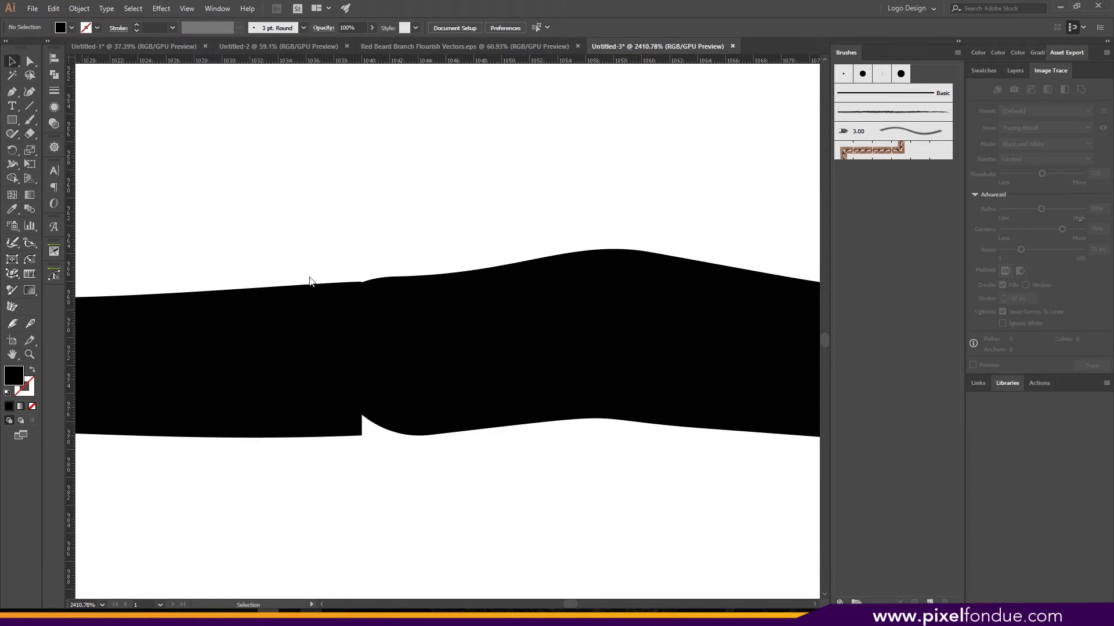
left_click(378, 321)
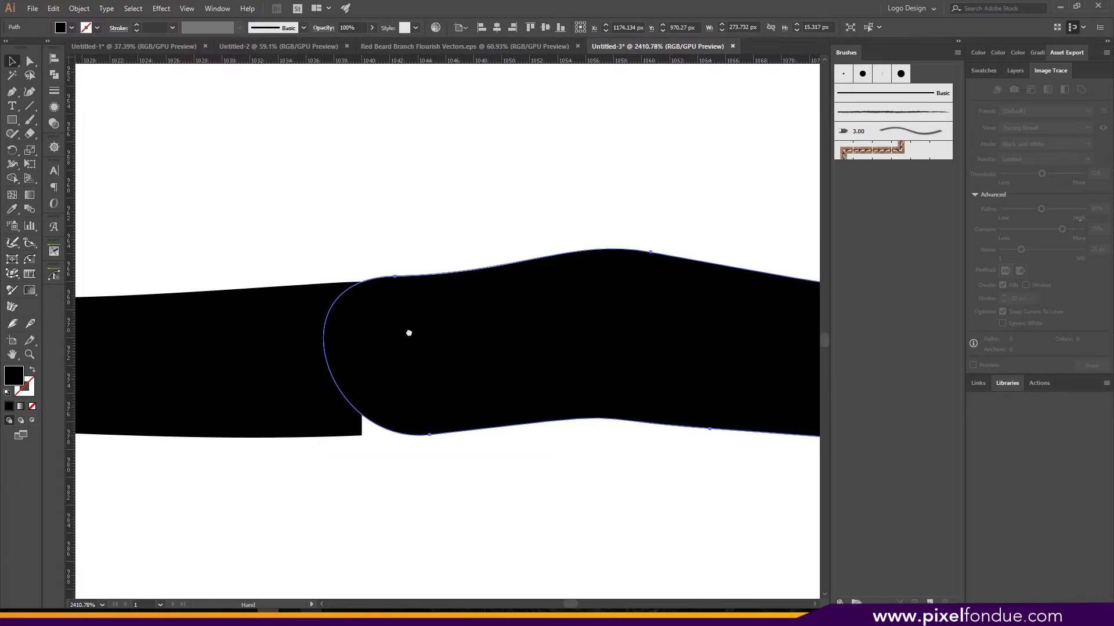
left_click_drag(408, 331, 467, 348)
key("a")
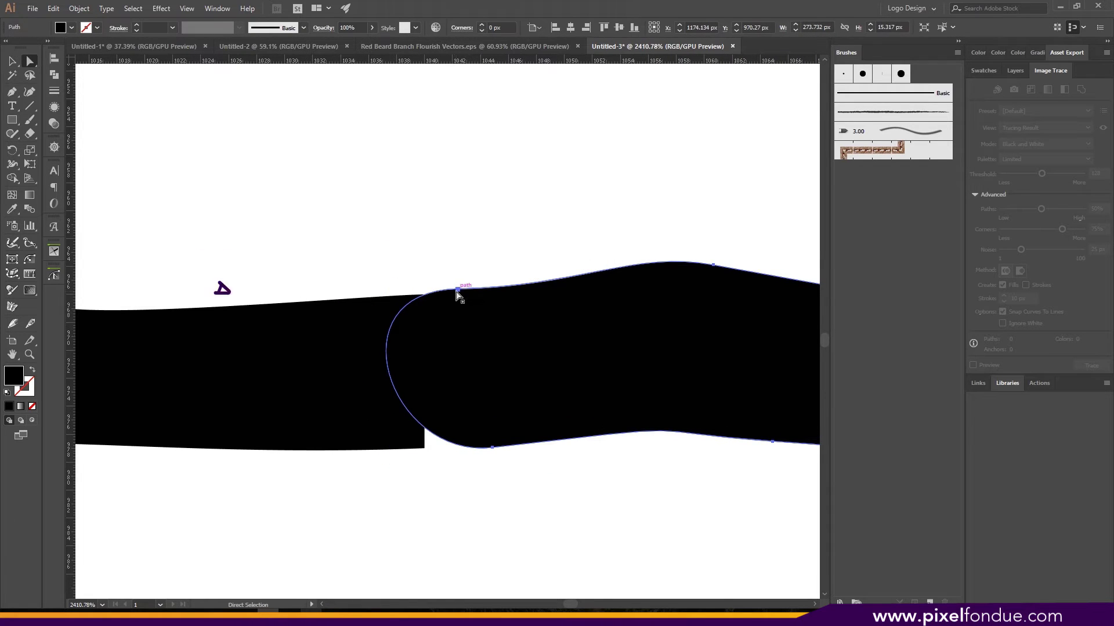
left_click_drag(457, 290, 424, 294)
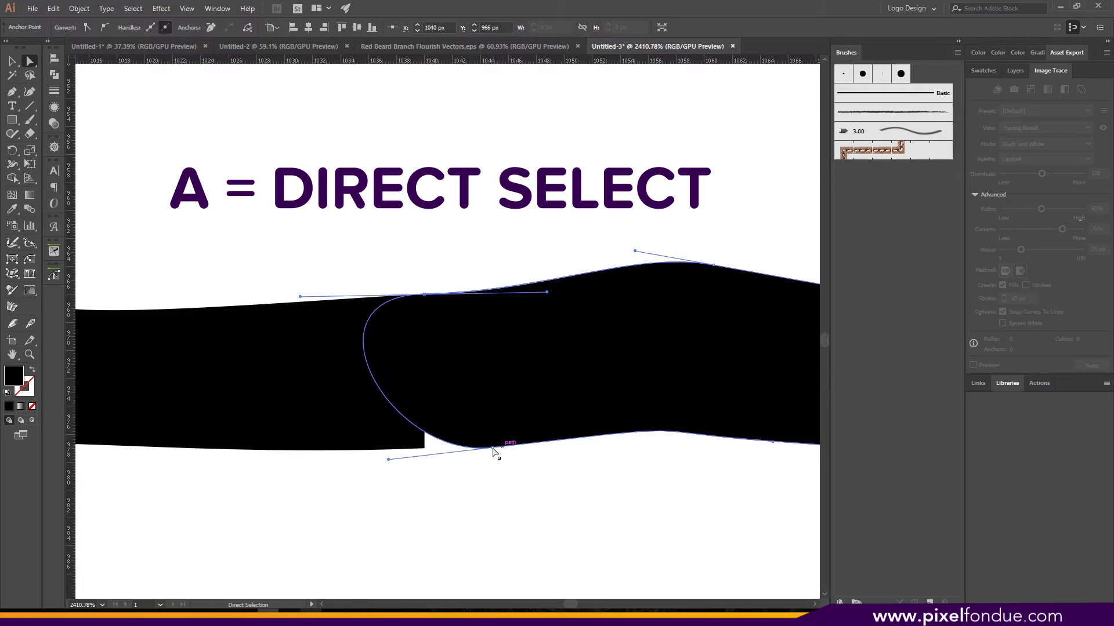
left_click_drag(492, 447, 425, 448)
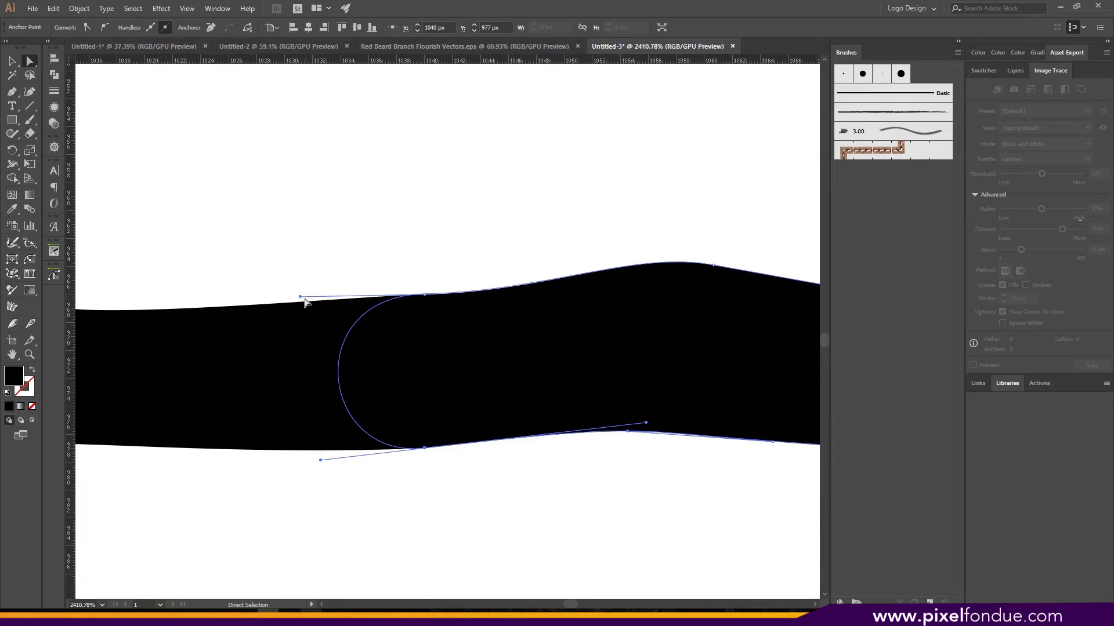
Bring both end handles of the copy's rounded start onto the vertical seam to flatten that end, and deselect the path
left_click_drag(303, 298, 425, 350)
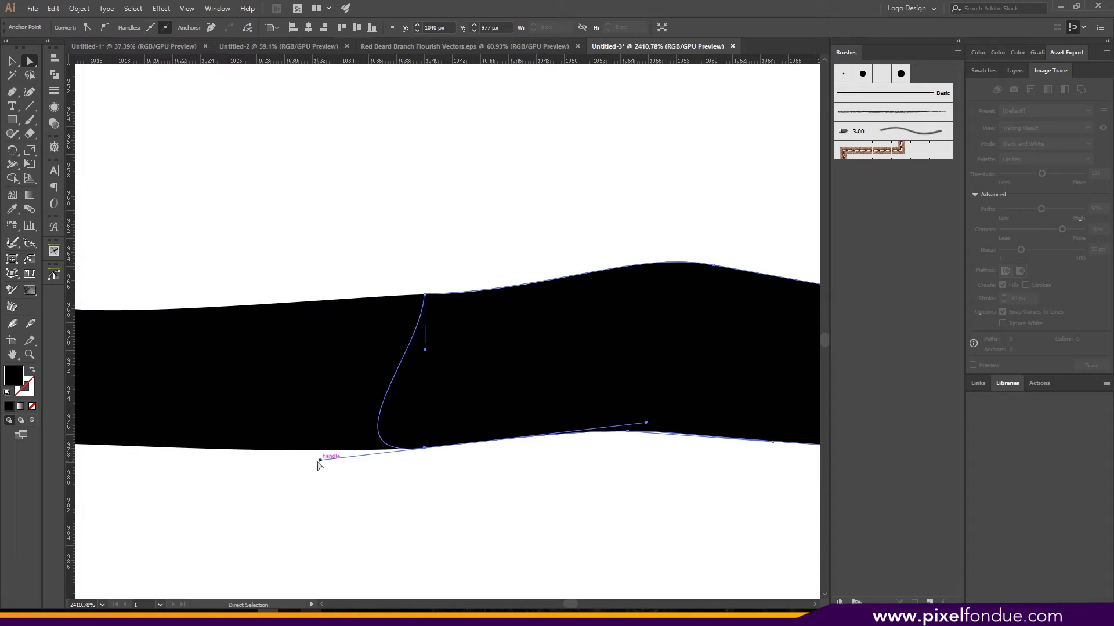
left_click_drag(322, 462, 422, 413)
left_click(455, 519)
Delete the original stroke and move the square-ended copy below the leaves, to X 999.5 px, Y 952.27 px
key("z")
left_click_drag(481, 235, 201, 290)
left_click_drag(466, 295, 422, 299)
left_click_drag(494, 272, 431, 312)
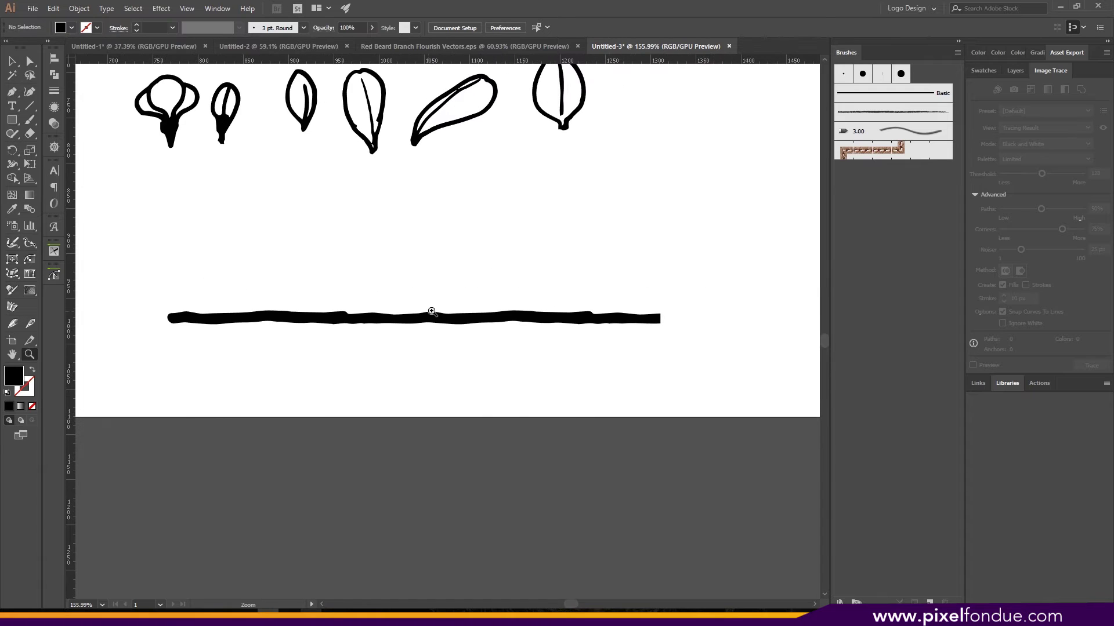
key("v")
left_click_drag(322, 274, 285, 376)
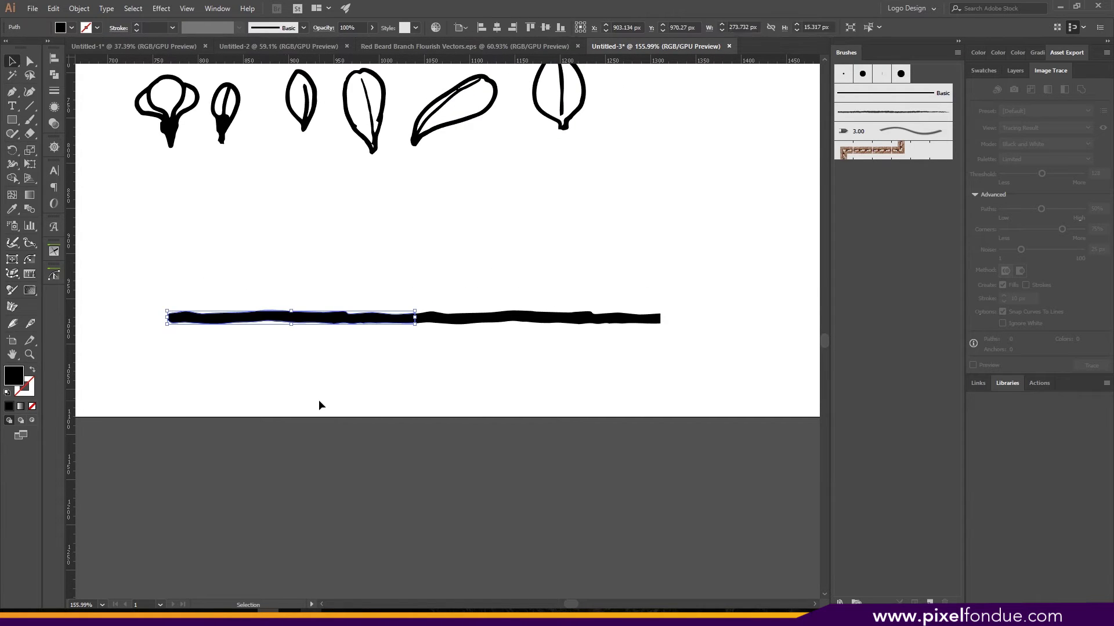
key("Delete")
mouse_move(485, 248)
left_mouse_down()
mouse_move(539, 336)
mouse_move(376, 337)
mouse_move(375, 385)
left_mouse_up()
left_click(217, 9)
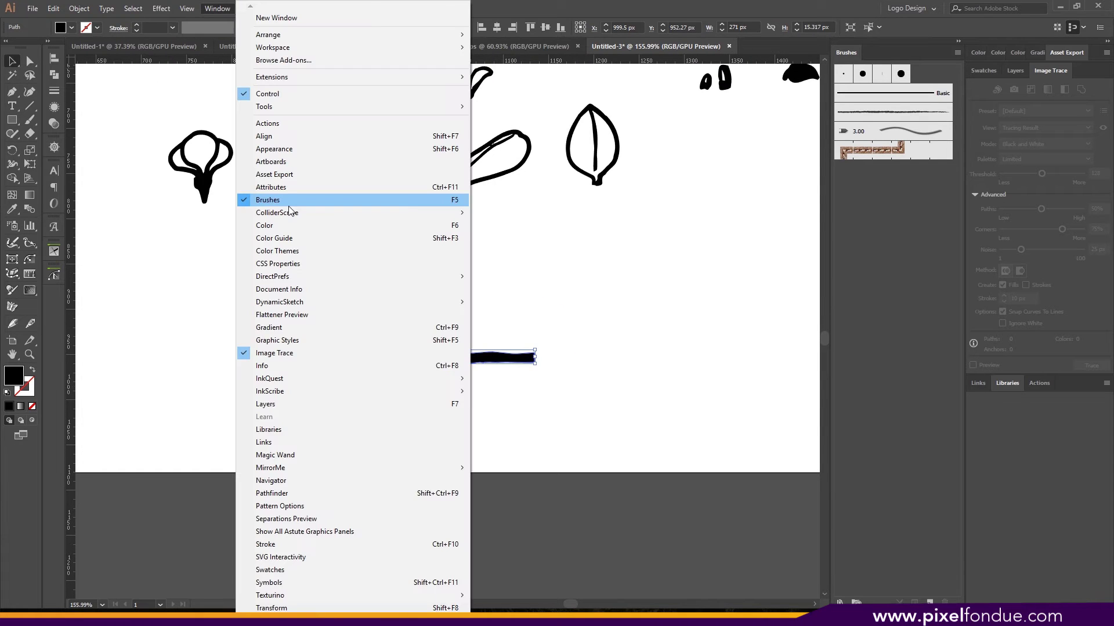
left_click(540, 231)
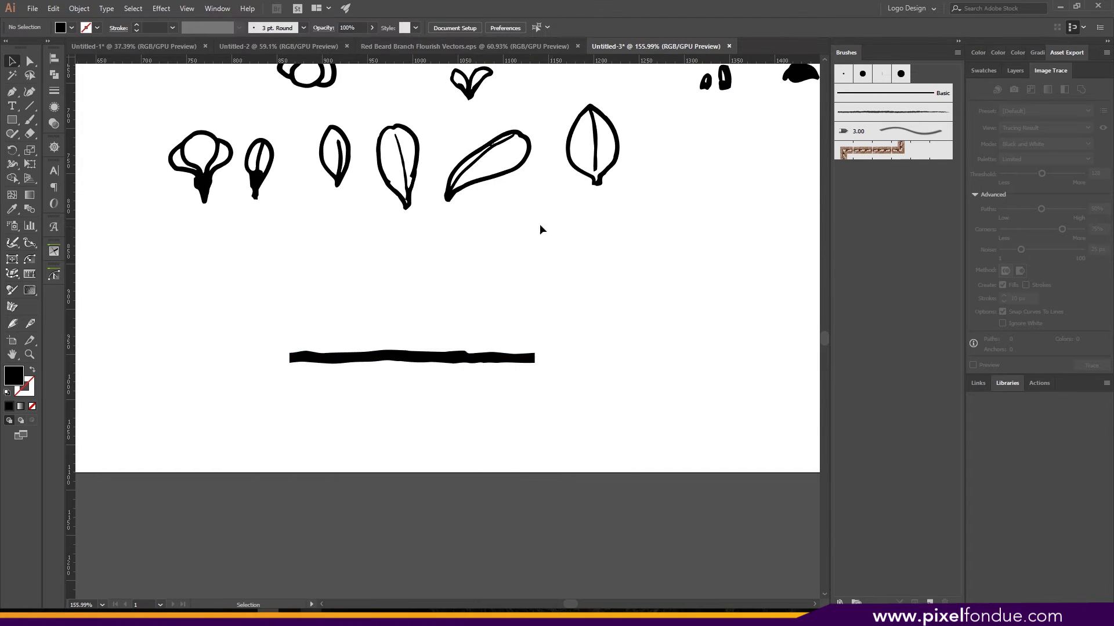
left_click(217, 8)
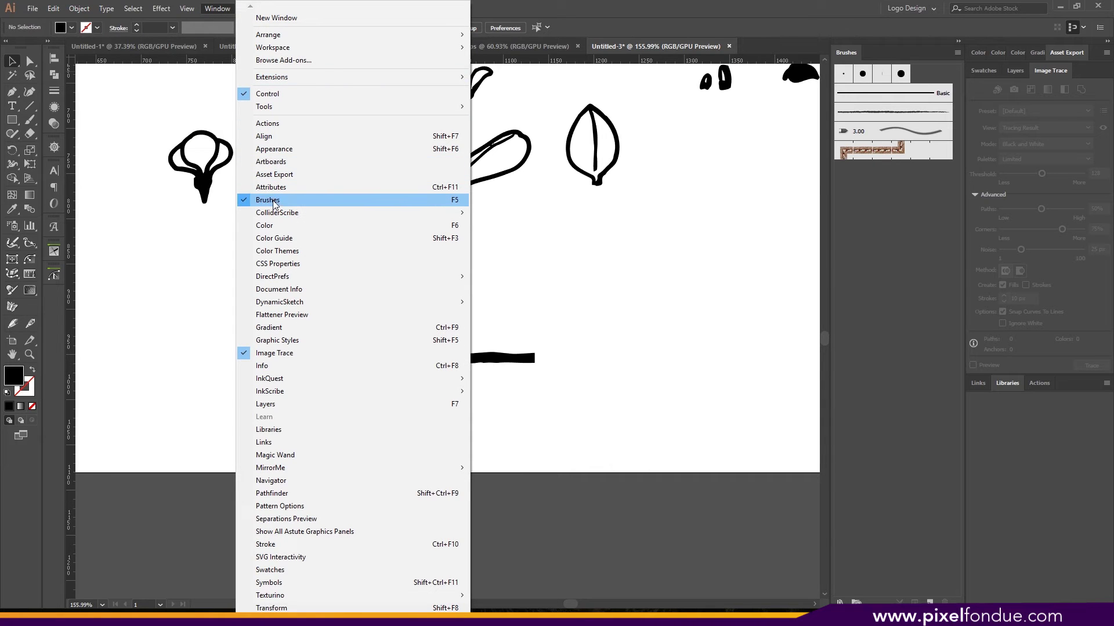
left_click(639, 277)
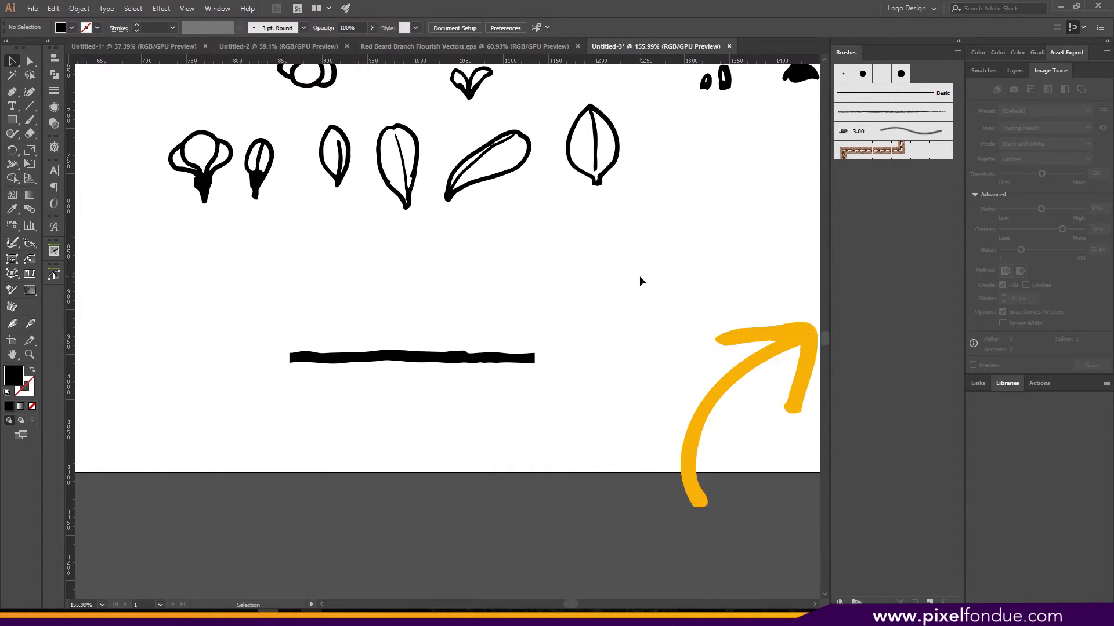
Start a new Pattern Brush from the square-ended stroke
left_click(475, 359)
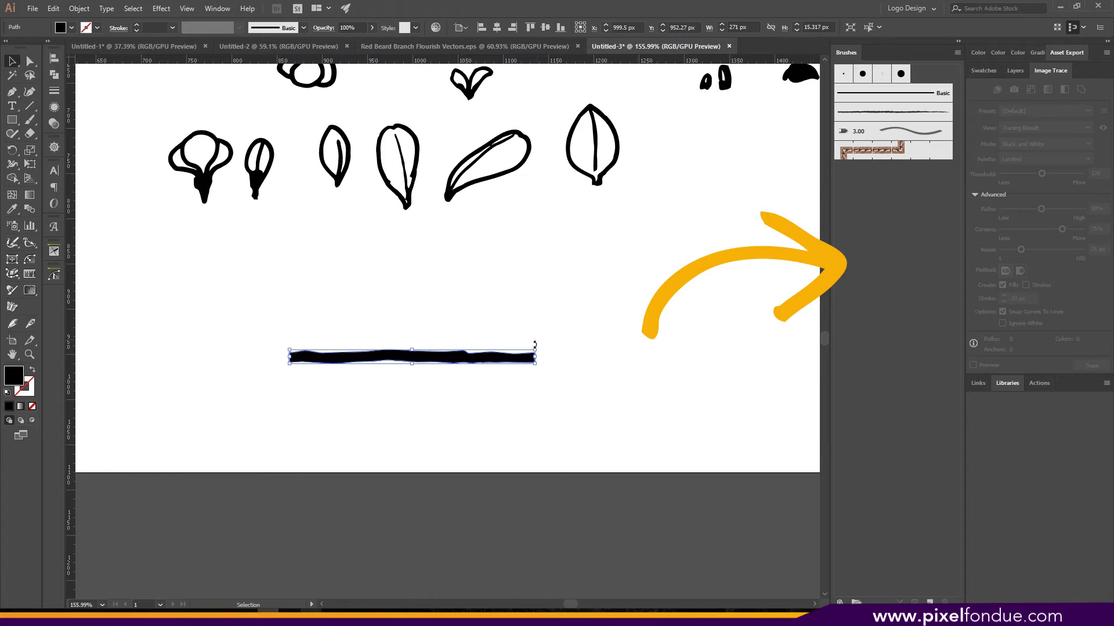
mouse_move(452, 359)
left_mouse_down()
mouse_move(496, 367)
mouse_move(823, 313)
mouse_move(865, 256)
left_mouse_up()
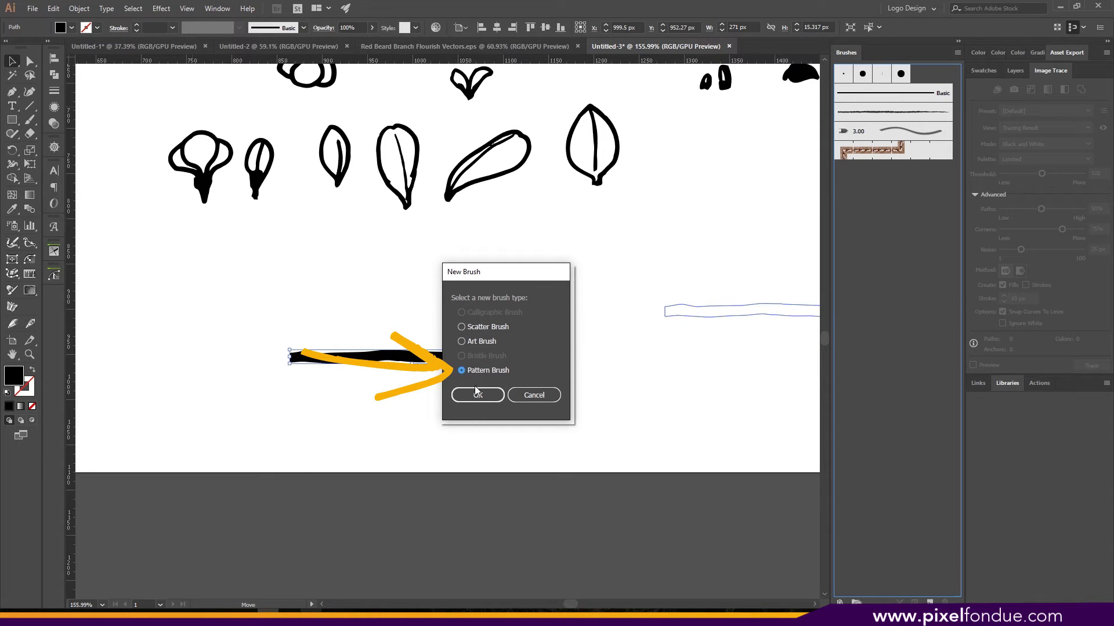
left_click(475, 393)
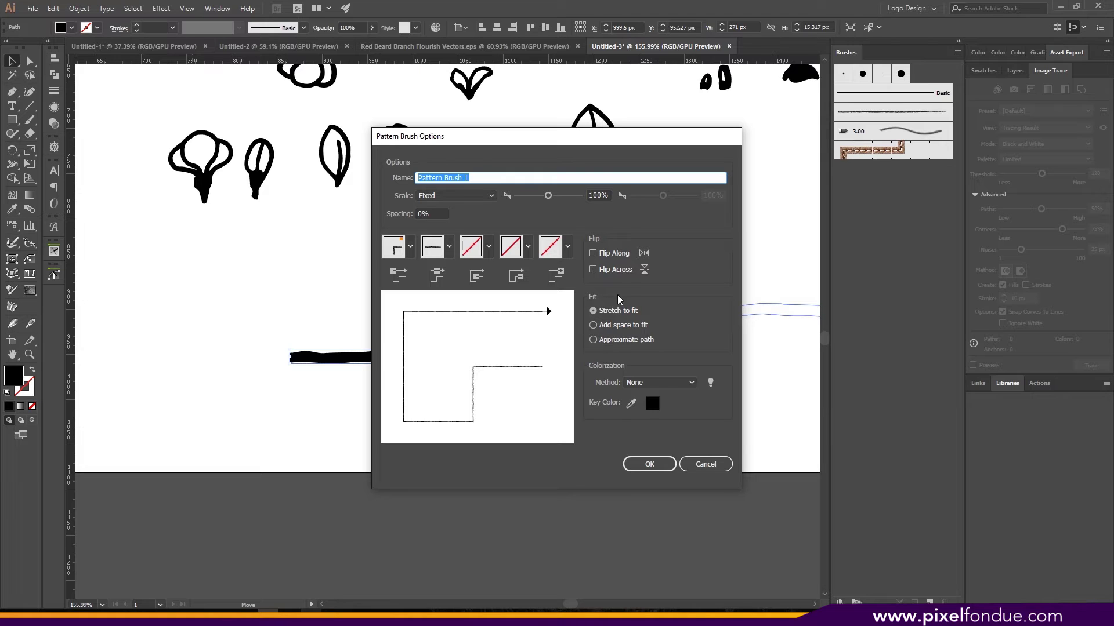
Set the pattern brush's fit to Approximate path and its outer corner tile to Auto-Centered, save the brush, and deselect the stroke
left_click(603, 344)
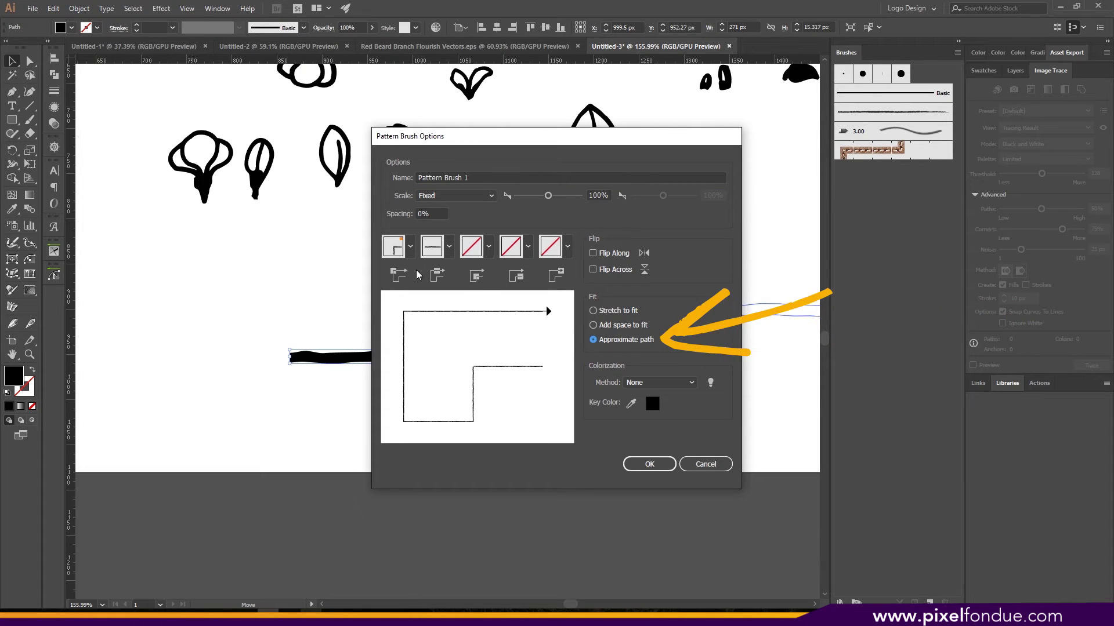
left_click(410, 249)
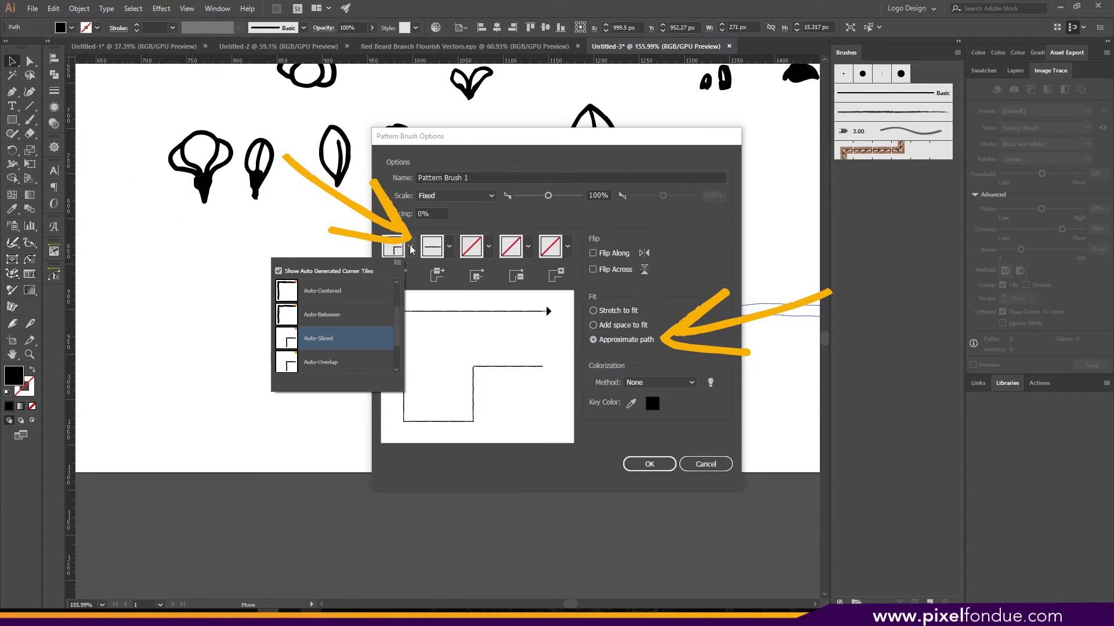
left_click(338, 297)
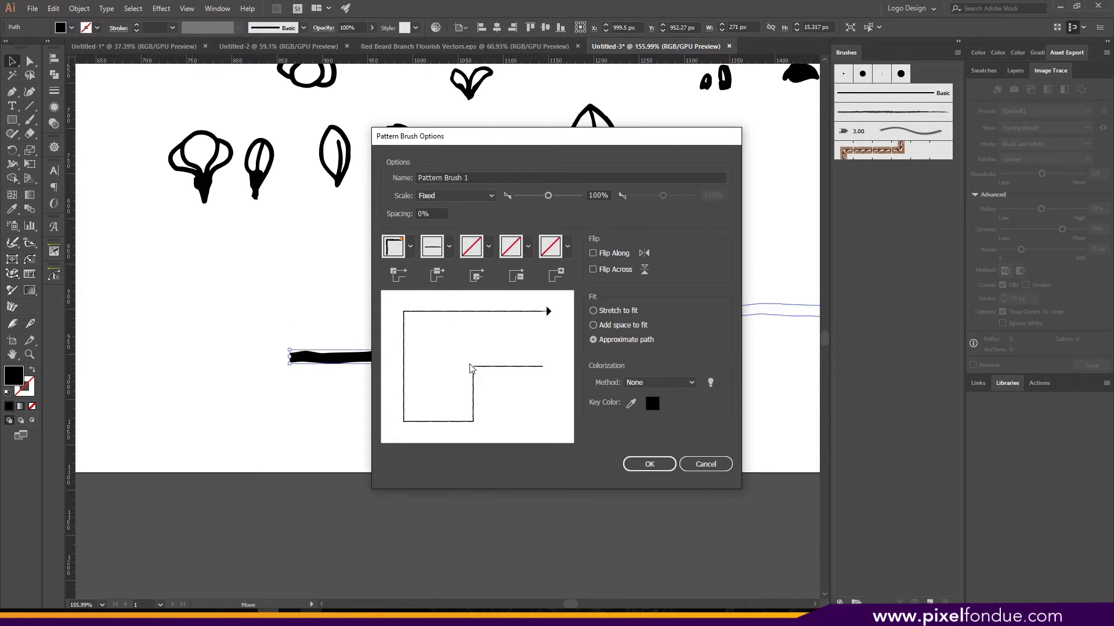
left_click(650, 464)
left_click(385, 383)
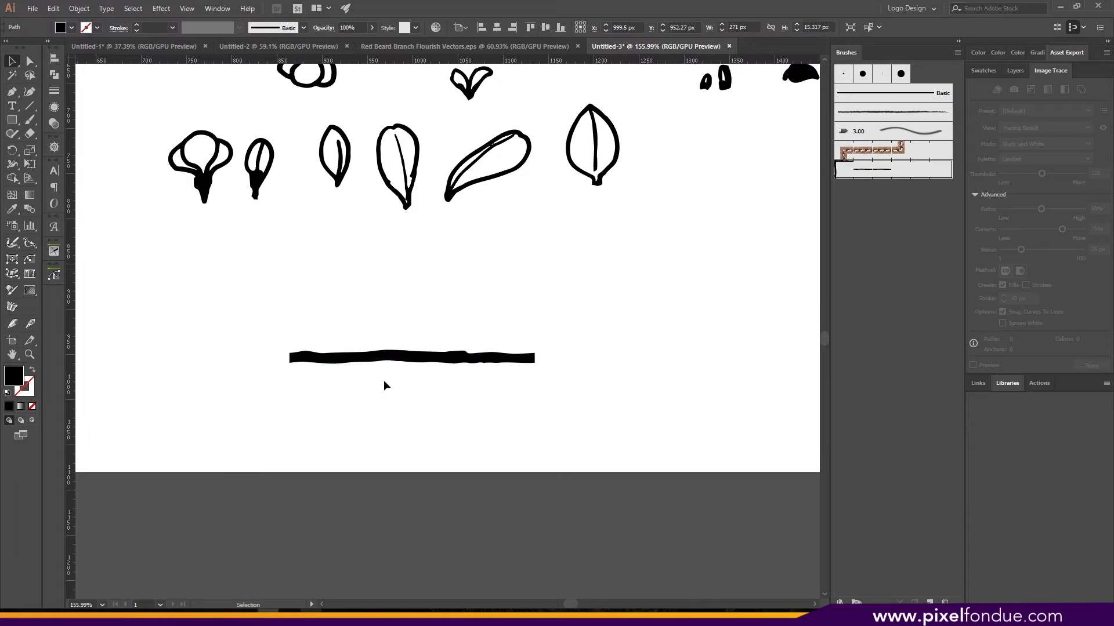
Draw a circle about 305 px in diameter beside the stroke with the Ellipse tool
left_click(9, 121)
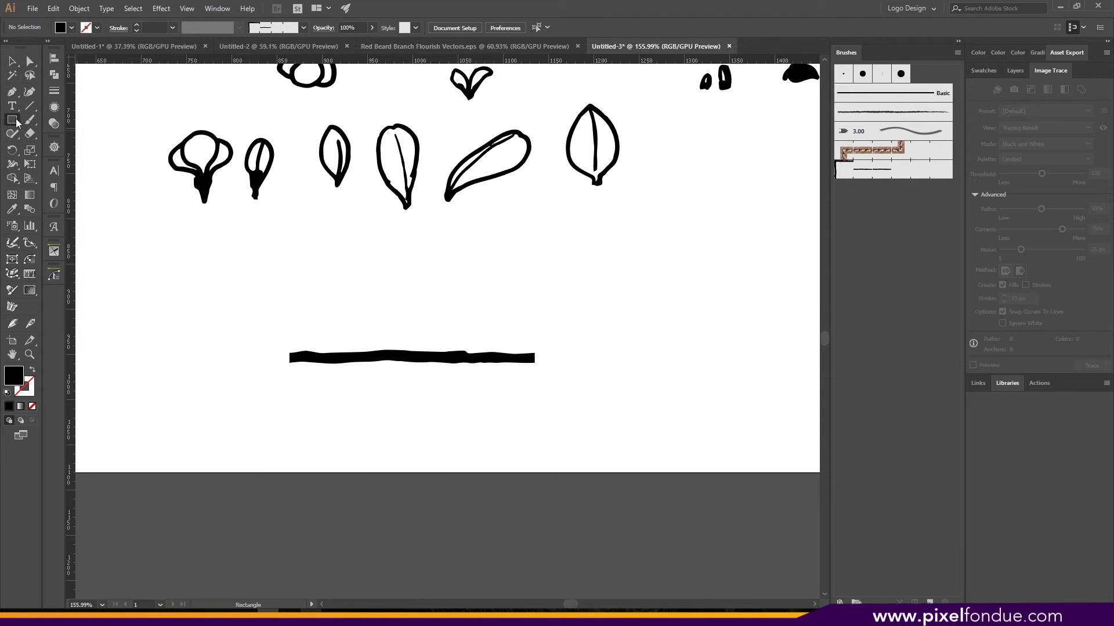
left_click_drag(17, 123, 67, 148)
left_click_drag(383, 490, 184, 339)
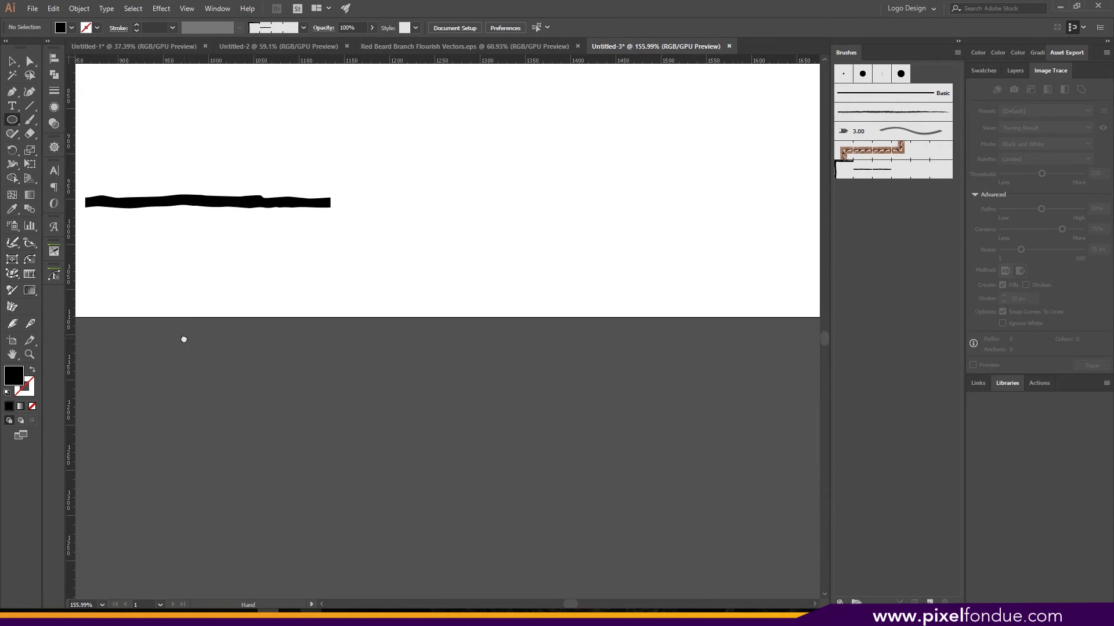
left_click_drag(442, 157, 718, 434)
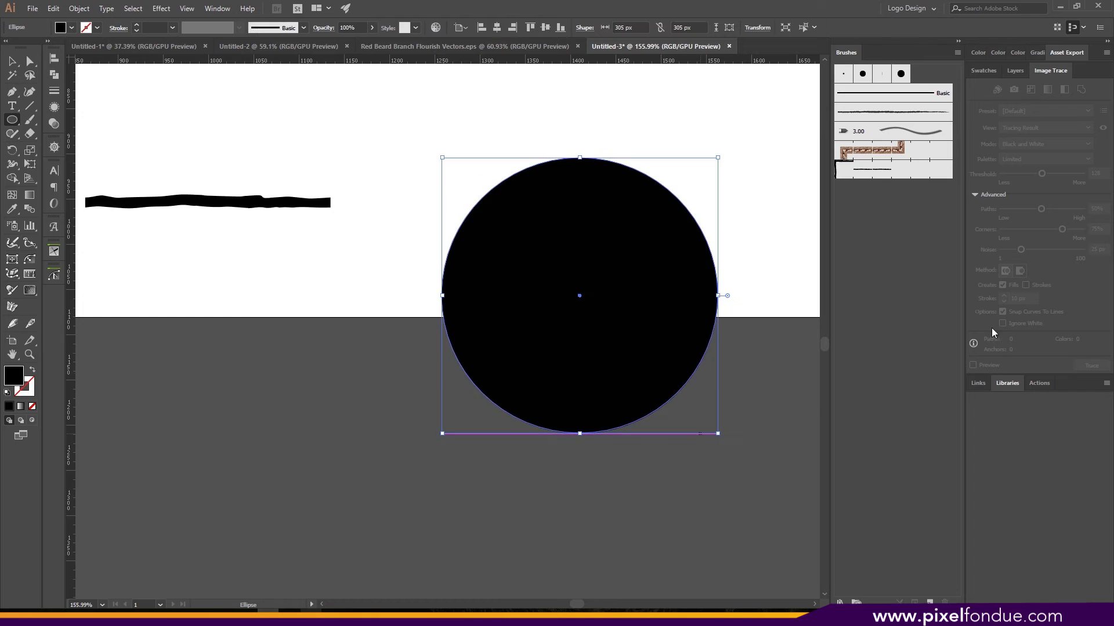
Apply the new branch pattern brush to the circle's outline, remove the circle's fill, and deselect it
left_click(895, 171)
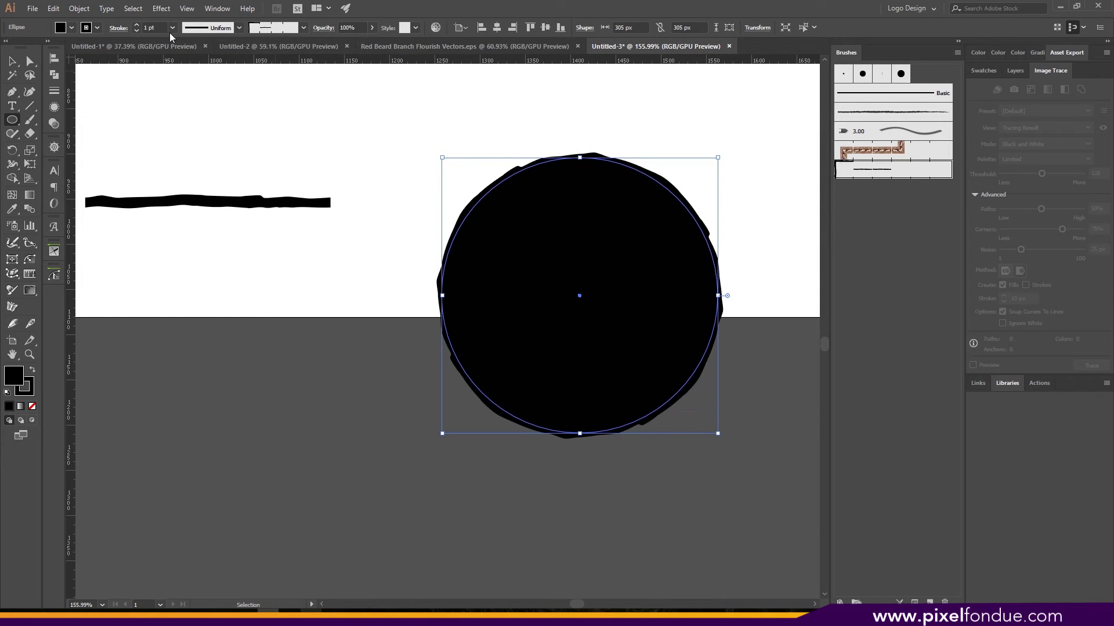
left_click(72, 27)
left_click(7, 47)
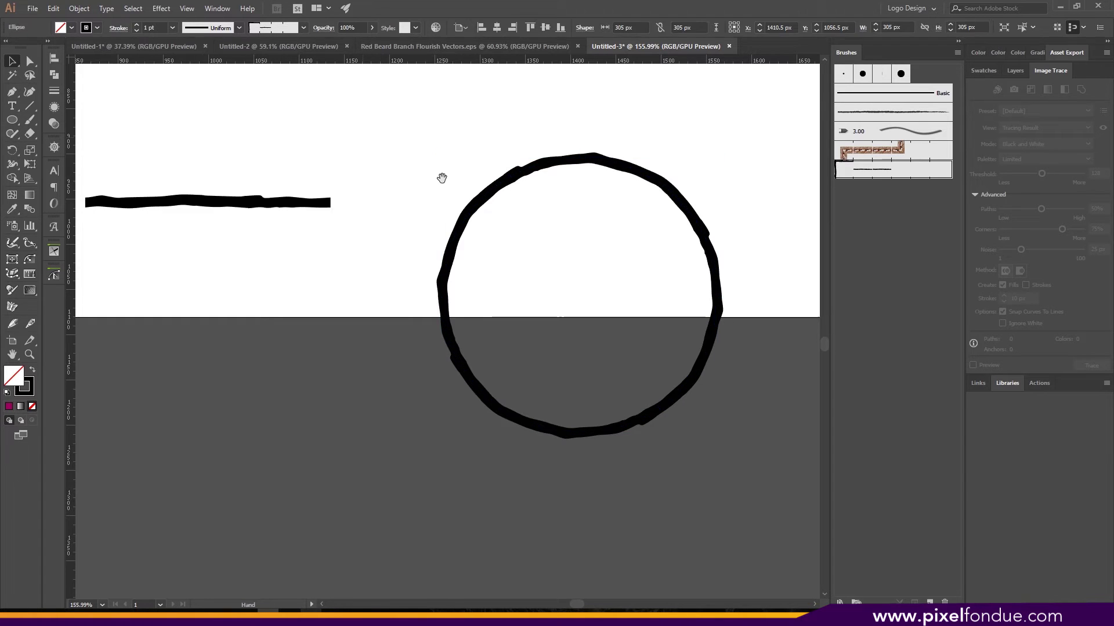
left_click_drag(442, 178, 377, 259)
left_click(396, 265)
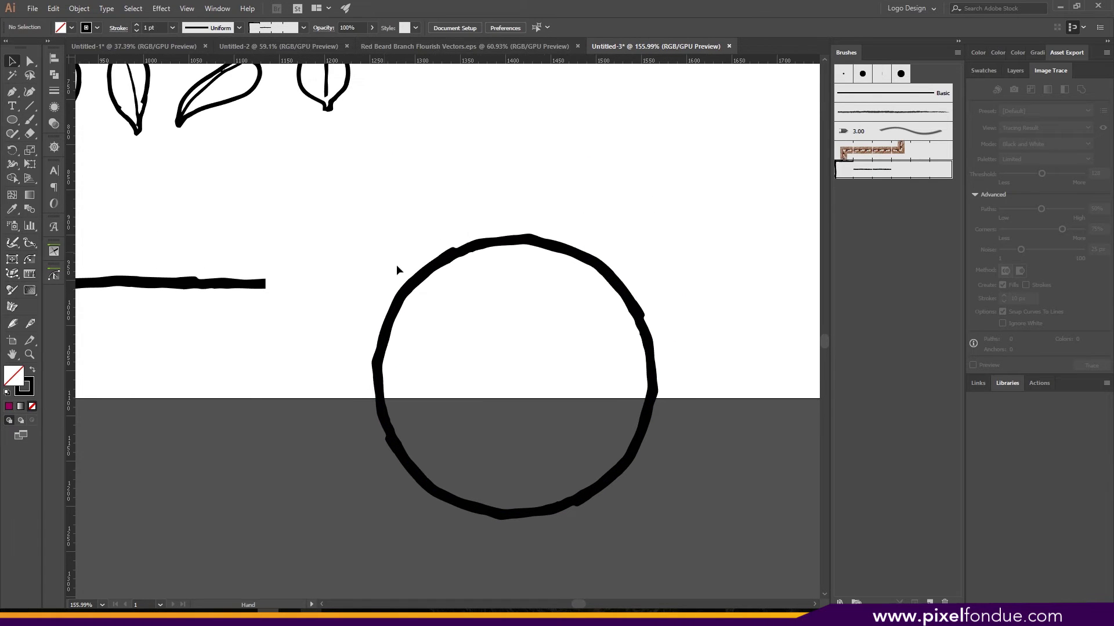
Place two copies of the small narrow leaf near the start of the stroke, one upright above it and one inverted across it
key("z")
left_click_drag(538, 274, 480, 268)
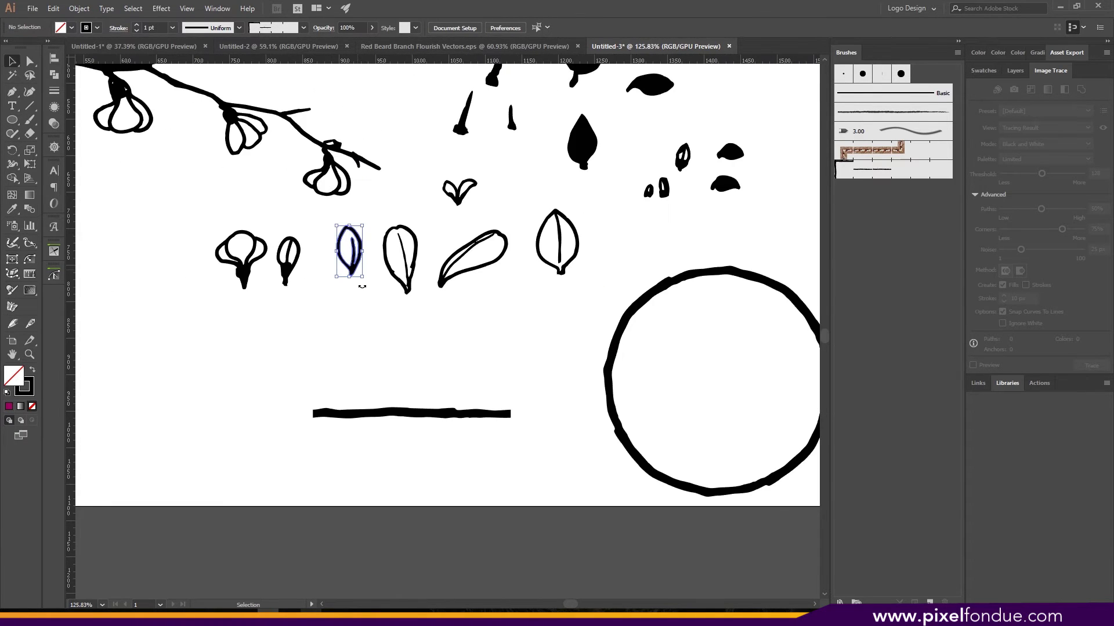
left_click(351, 268)
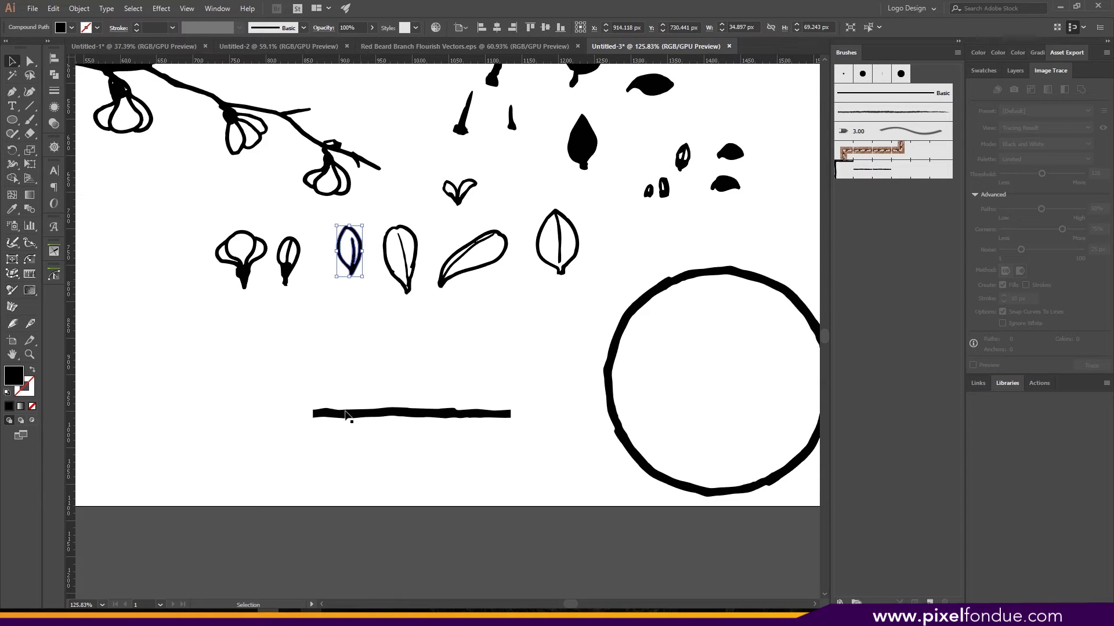
left_click_drag(357, 261, 374, 426)
left_click(360, 381)
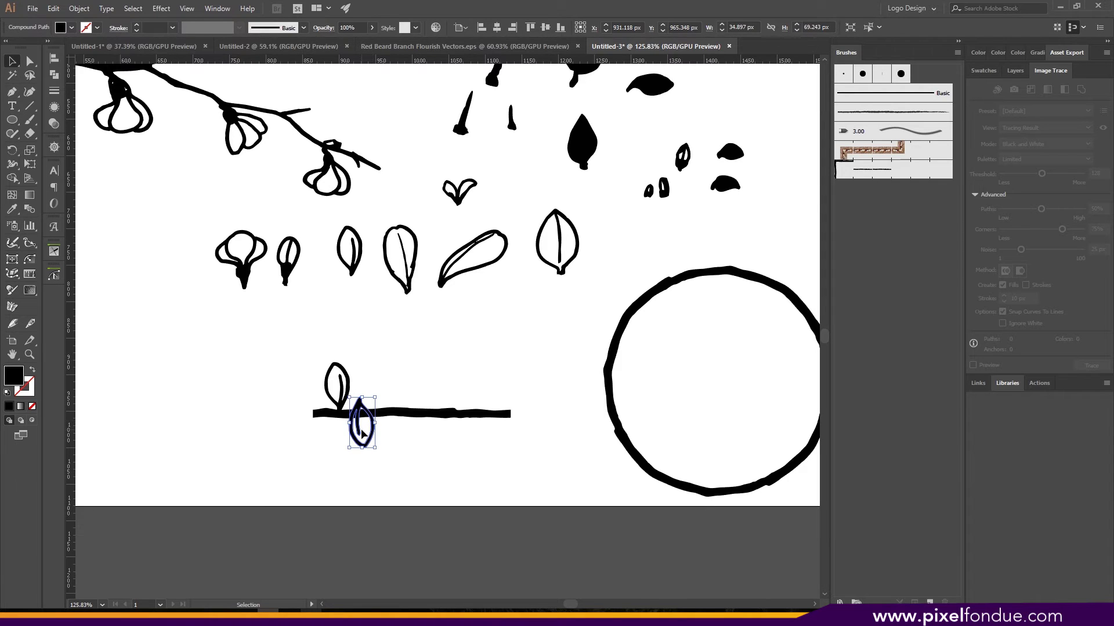
Mirror the inverted leaf horizontally and seat it below the stroke, and add an enlarged copy of the upper leaf, about 43 by 85 px
key("F2")
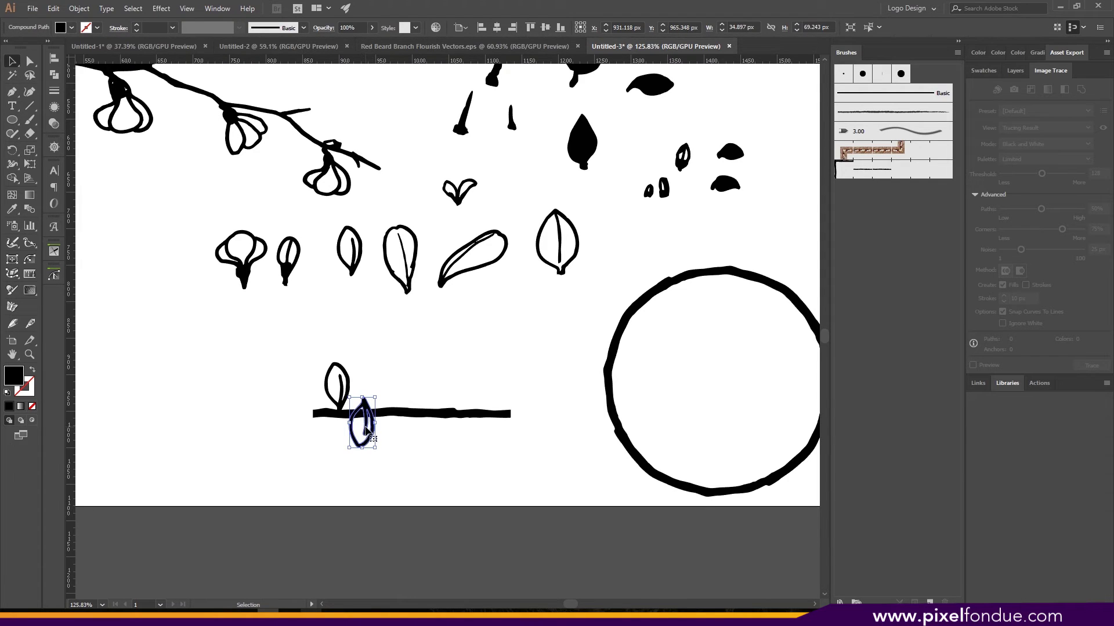
left_click_drag(367, 430, 357, 446)
left_click(419, 445)
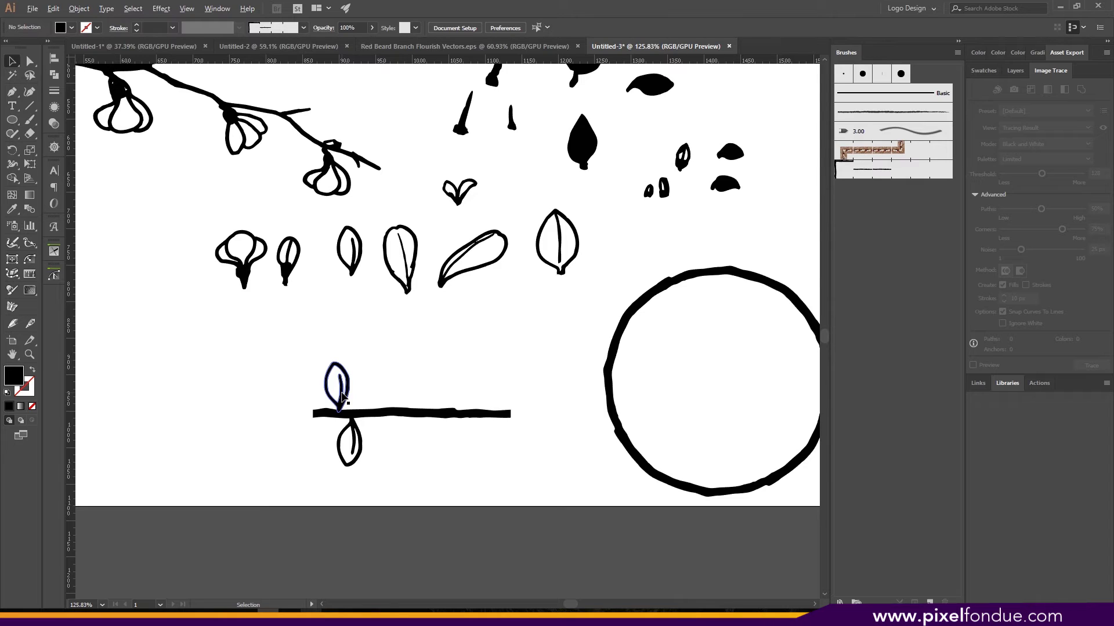
left_click_drag(342, 394, 392, 379)
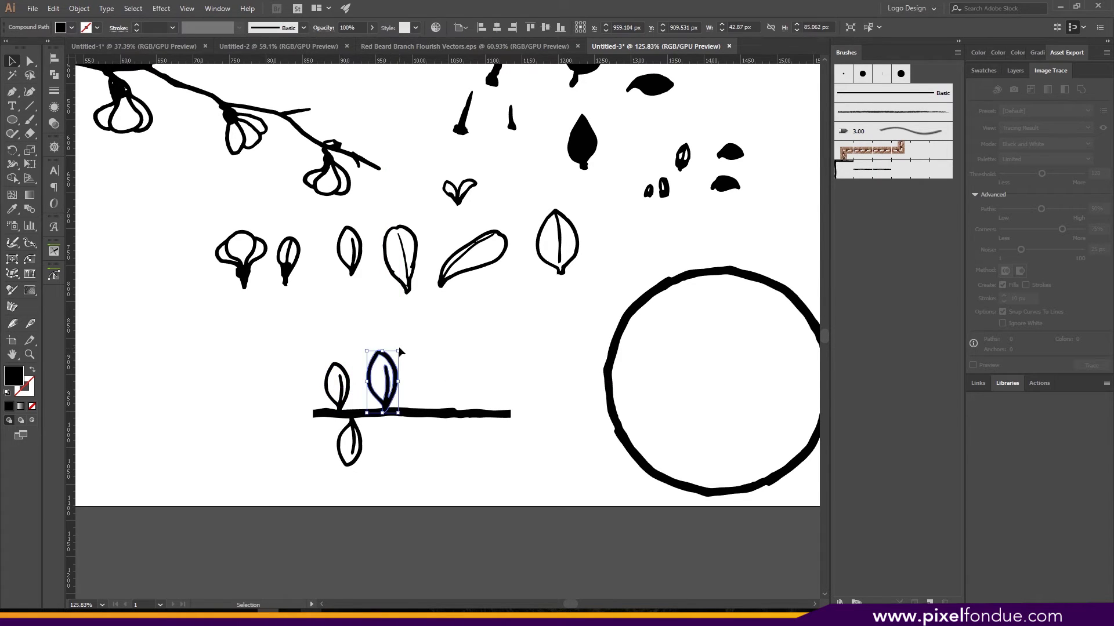
key("ctrl+z")
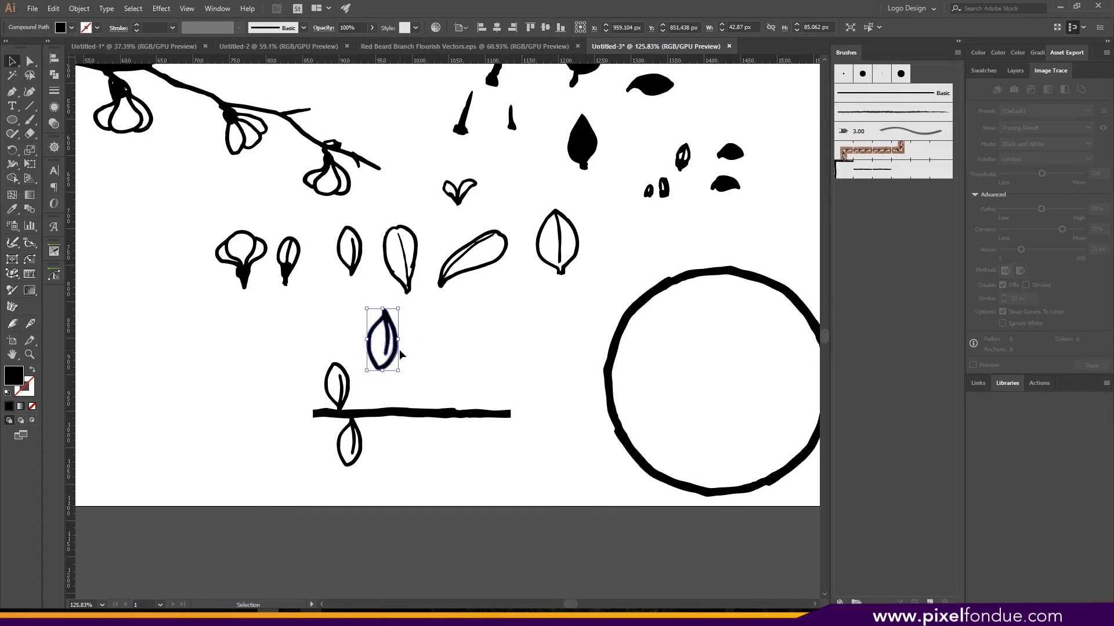
key("ctrl+d")
key("ctrl+z")
key("ctrl+F2")
key("ctrl+z")
key("ctrl+z")
Add another small leaf copy below the stroke and an inverted, tilted copy of the open flower beside it
left_click_drag(407, 436, 408, 449)
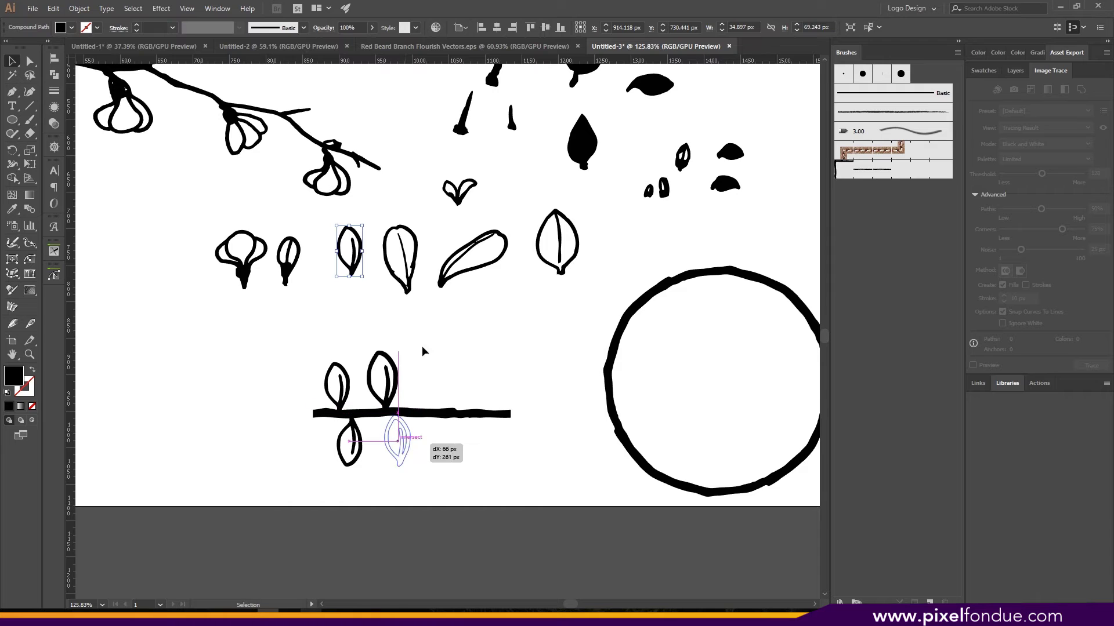
left_click_drag(242, 275, 446, 475)
left_click_drag(476, 429, 444, 503)
Duplicate the inverted flower, flip the copy upright, and seat it above the stroke near its end
left_click_drag(436, 454, 493, 381)
key("F2")
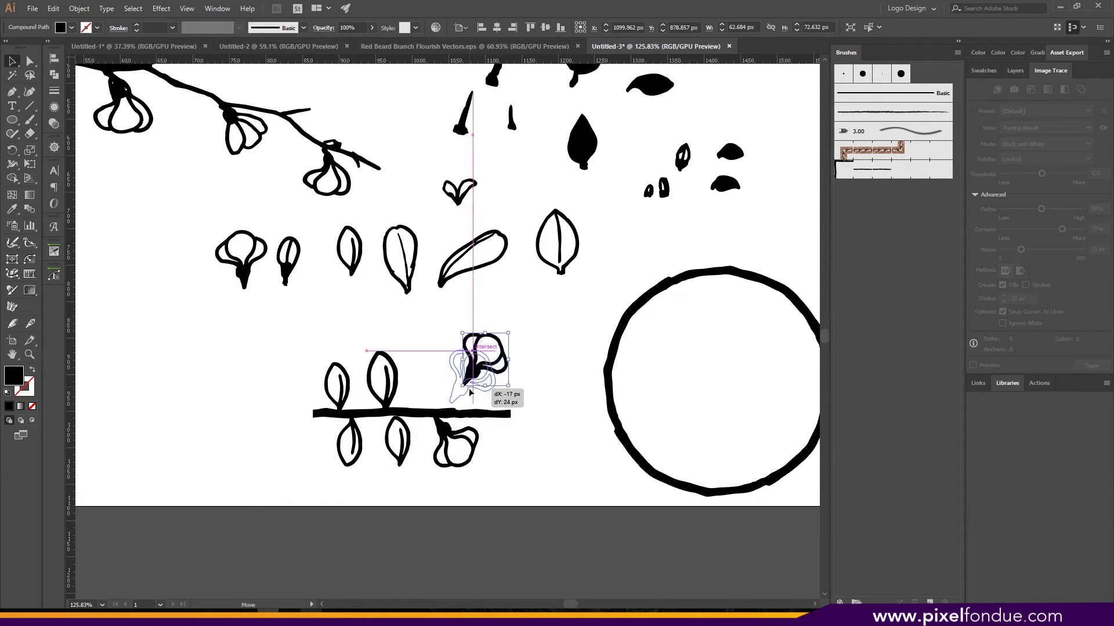
left_click(538, 359)
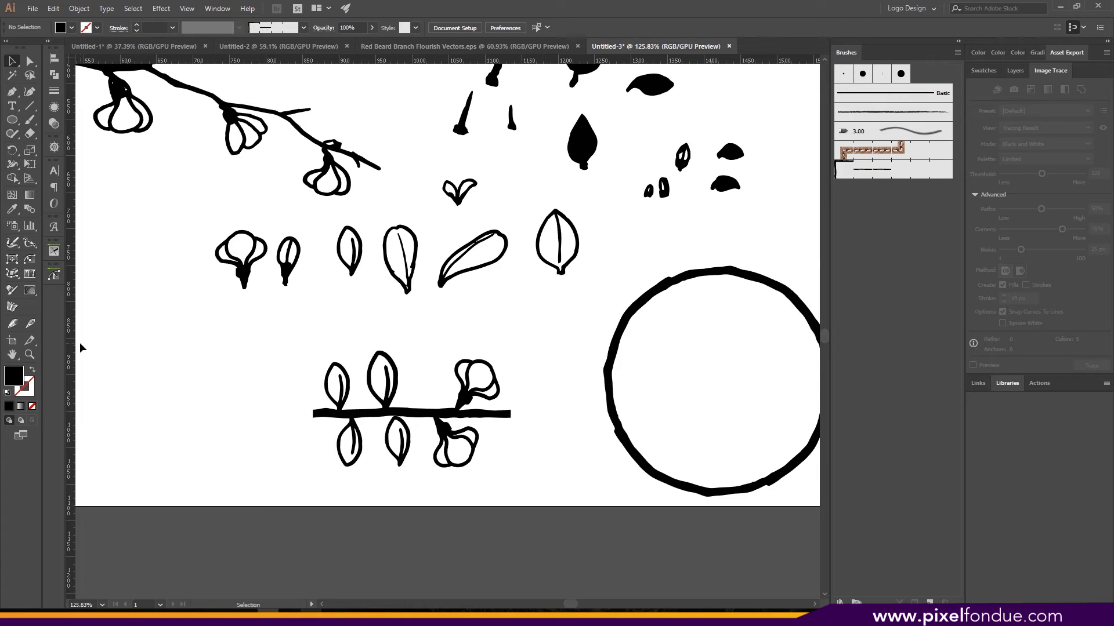
Place vertical guides at both ends of the stroke, with the start guide at X 865 px
left_click_drag(156, 354, 509, 421)
left_click_drag(71, 387, 314, 416)
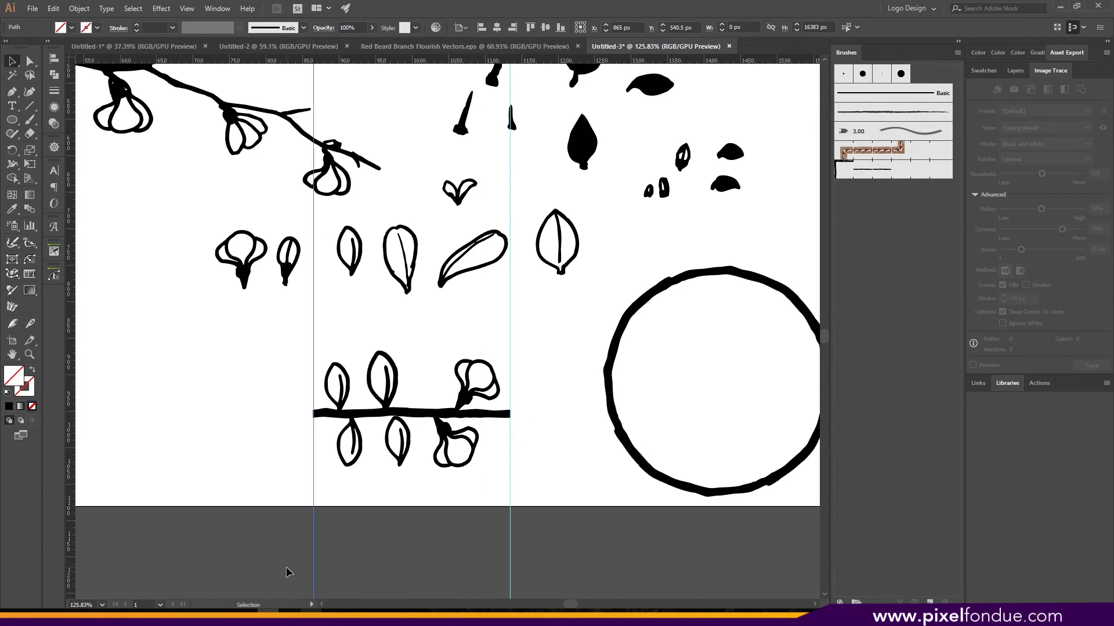
Tilt the enlarged upper leaf clockwise toward the flowers and move its stem back onto the stroke
left_click(396, 362)
left_click_drag(401, 347, 416, 361)
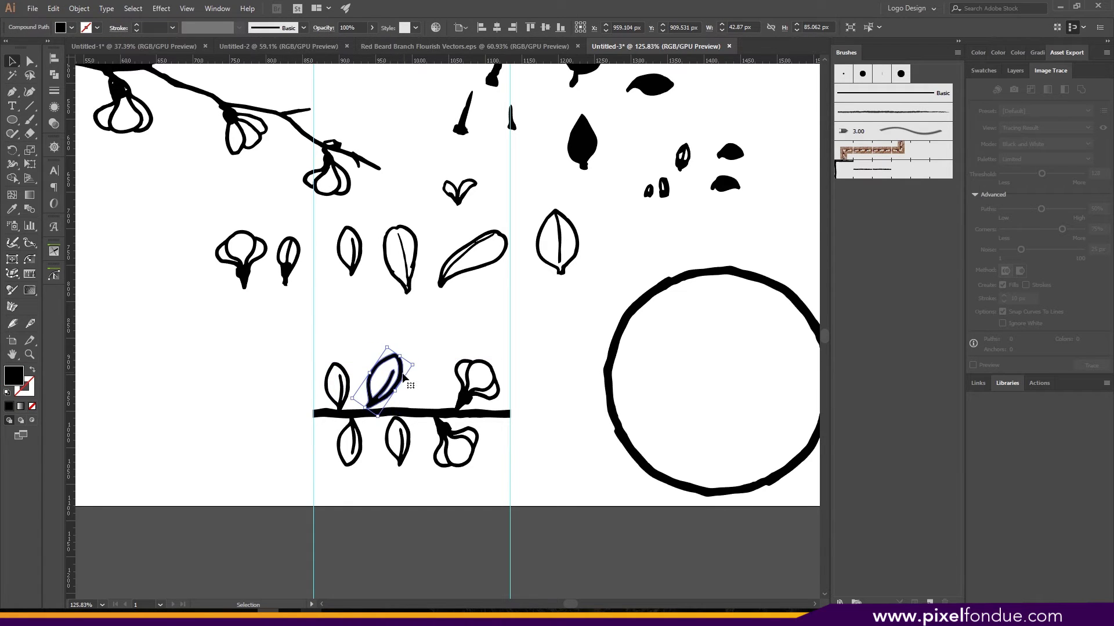
left_click_drag(376, 405, 379, 409)
Tilt both lower leaves and the first upper leaf so their outer ends lean toward the flowers, and deselect them
left_click(399, 459)
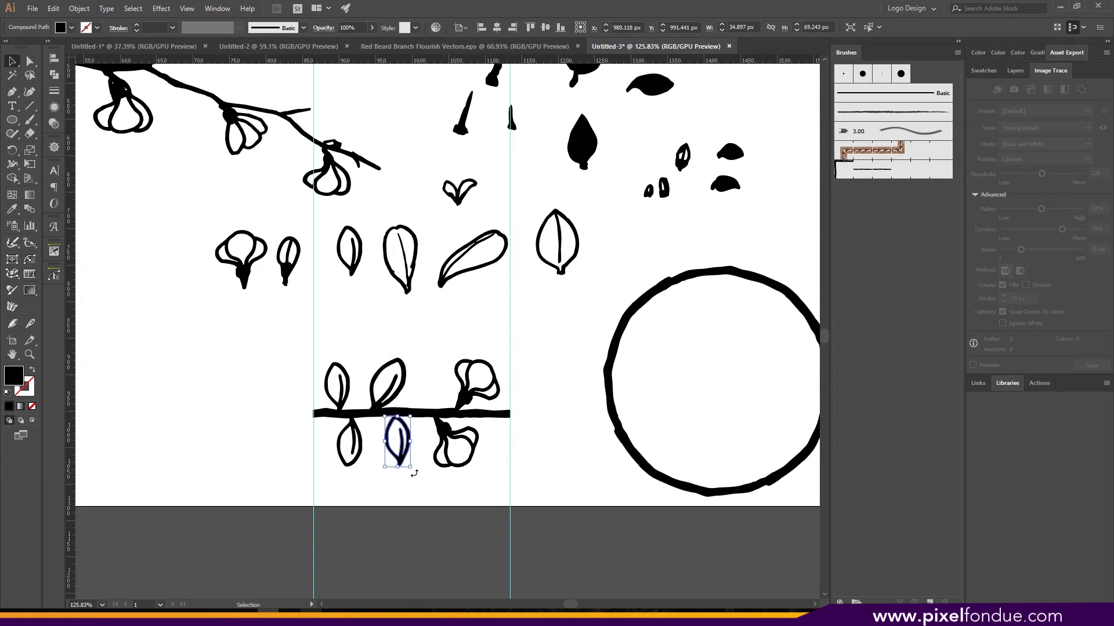
left_click_drag(414, 473, 376, 469)
left_click(359, 460)
left_click(347, 399)
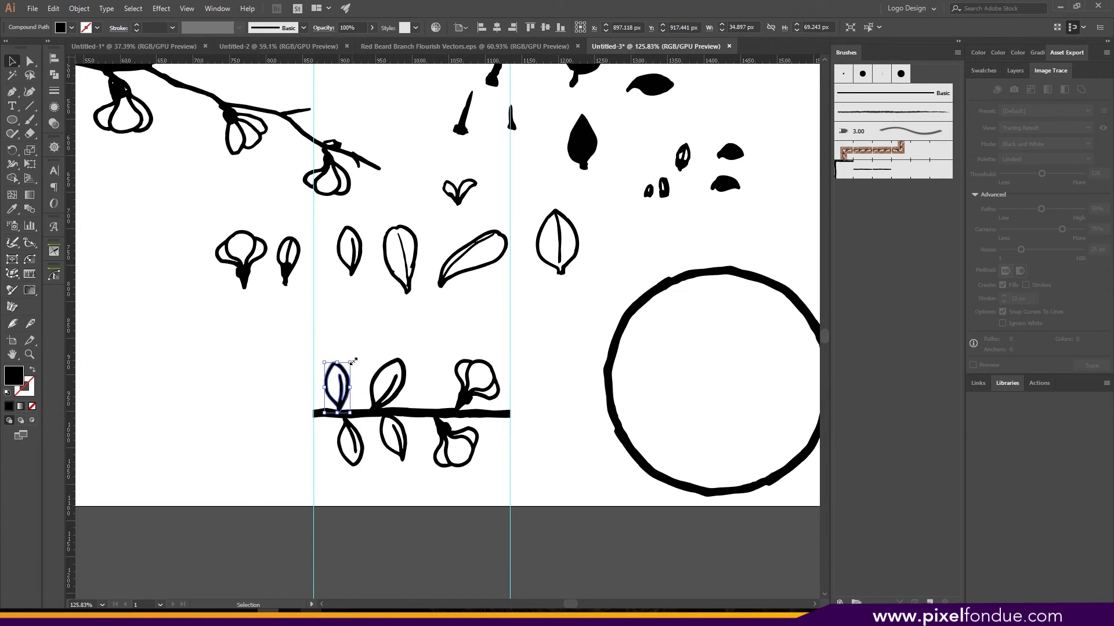
left_click_drag(354, 356, 359, 365)
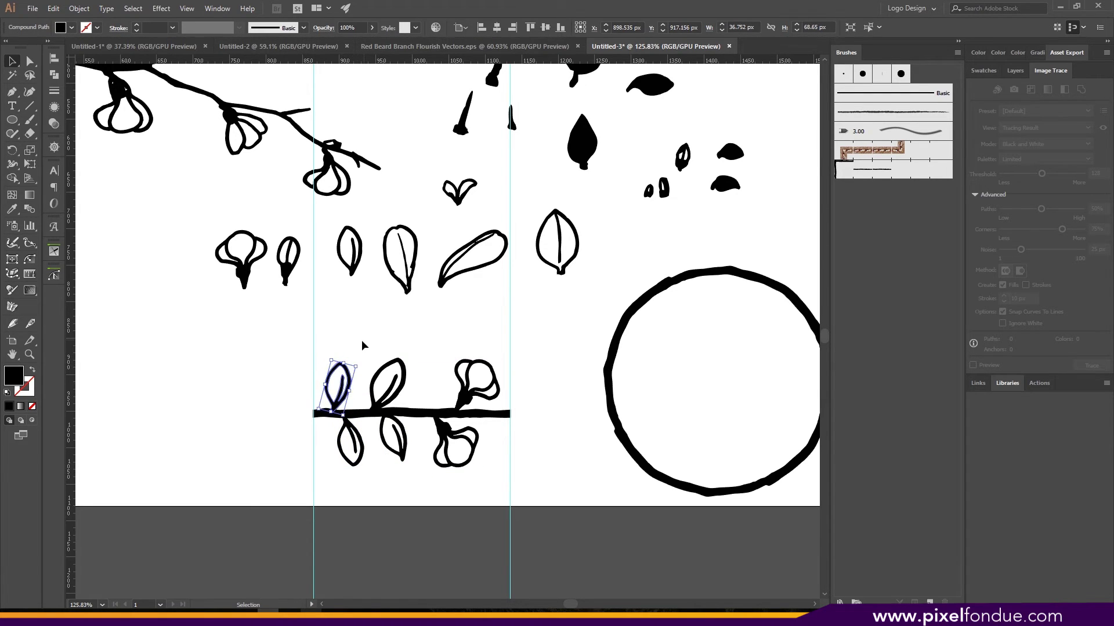
left_click(363, 344)
Duplicate the whole flowering branch sketch to the empty area below the artboard and deselect the copy
left_click_drag(287, 340, 322, 379)
scroll(256, 316, "down", 4)
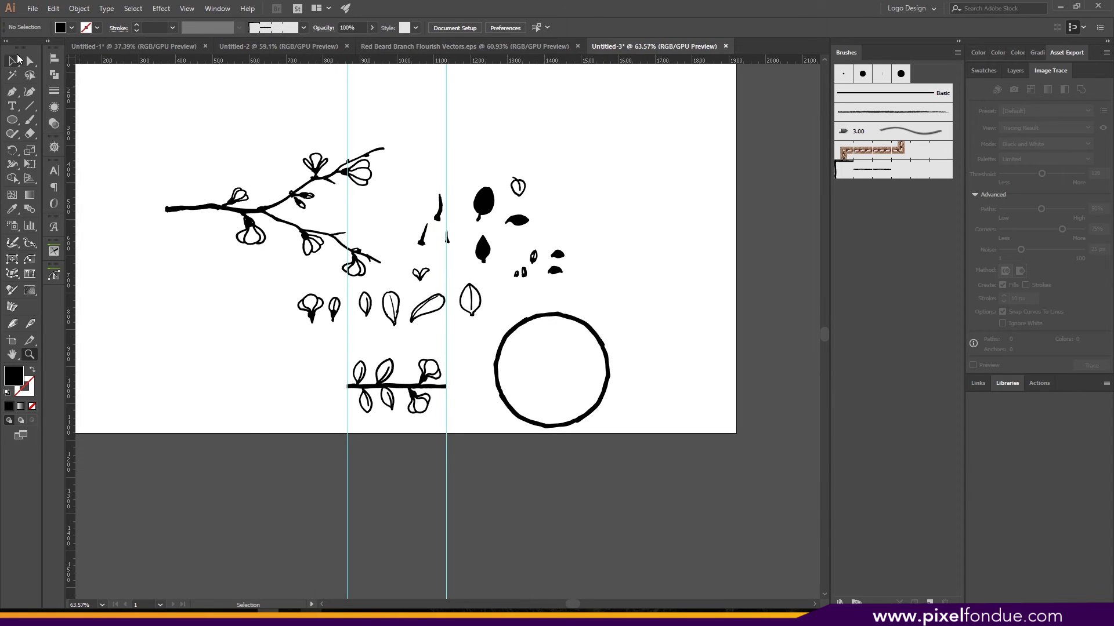
left_click(12, 61)
left_click(277, 210)
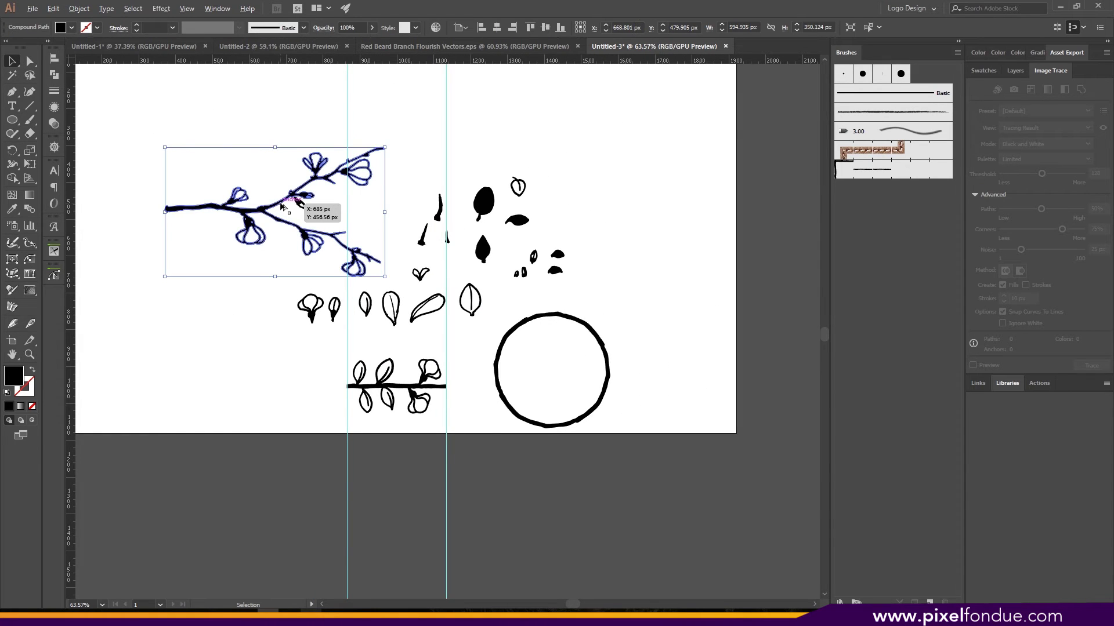
left_click_drag(294, 194, 267, 492)
left_click_drag(396, 492, 408, 446)
left_click(434, 453)
Erase a gap through the upper twig of the branch copy to detach the flower and twig tip at its end
key("e")
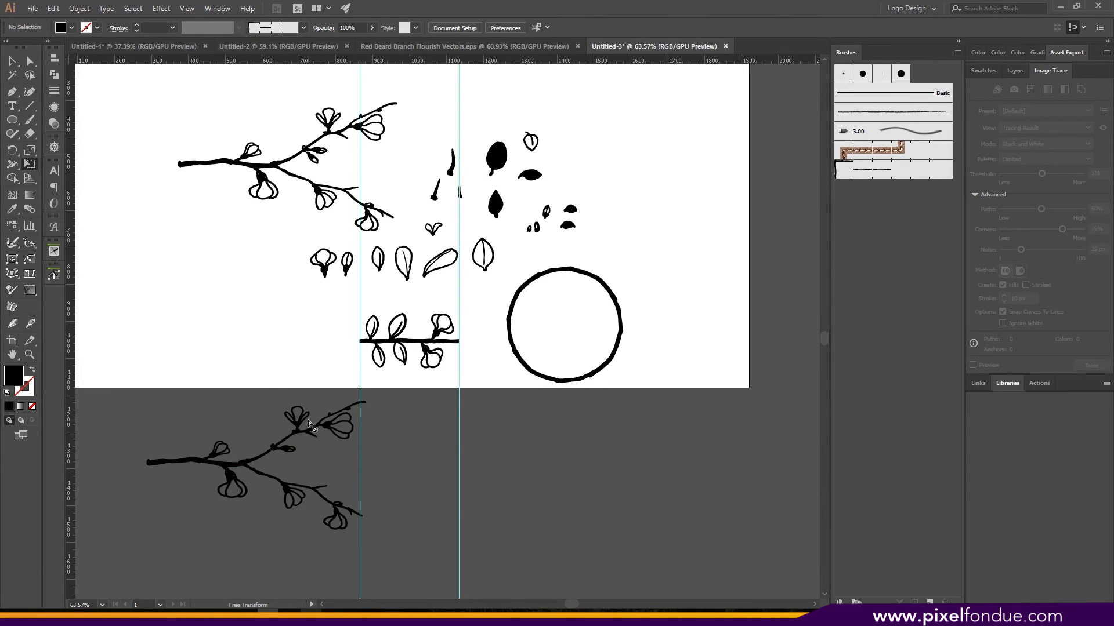
key("shift+e")
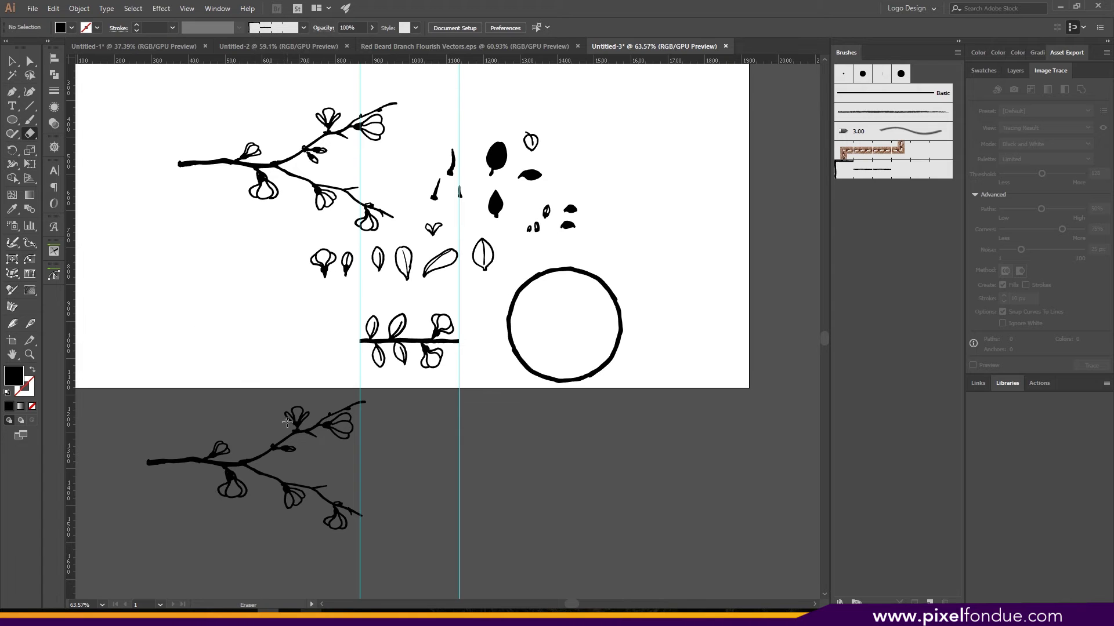
key("z")
mouse_move(313, 433)
left_mouse_down()
mouse_move(437, 452)
mouse_move(355, 447)
mouse_move(385, 446)
left_mouse_up()
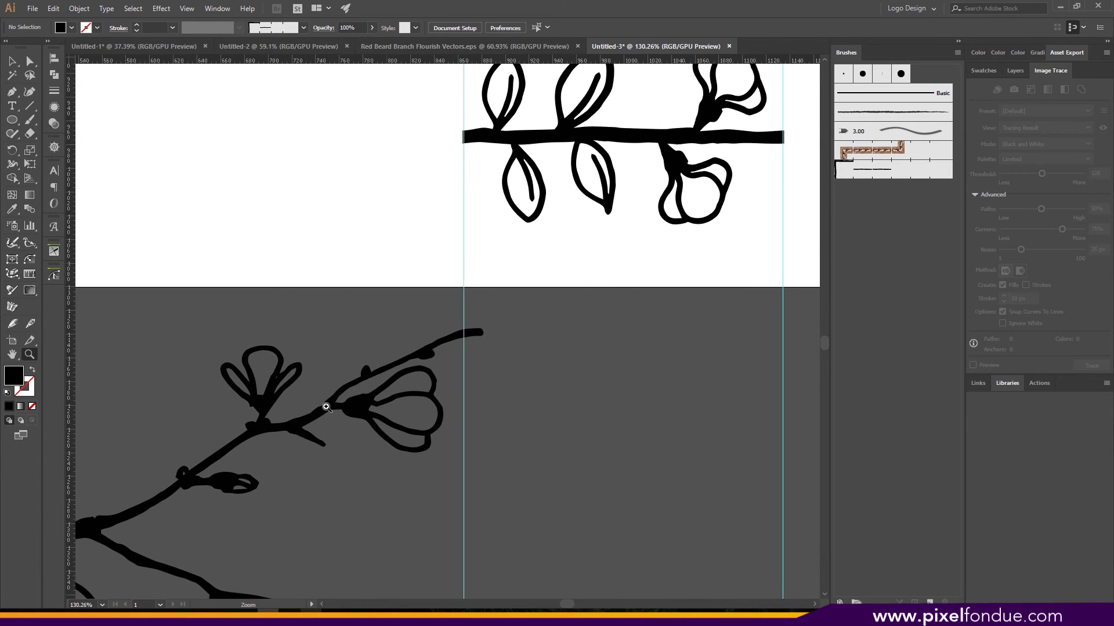
left_click(316, 405)
key("shift+e")
left_click_drag(439, 327, 462, 357)
Move the detached flower-and-twig piece up to the lower edge of the pattern stroke and rotate it to hang downward beside the right-hand flowers
key("v")
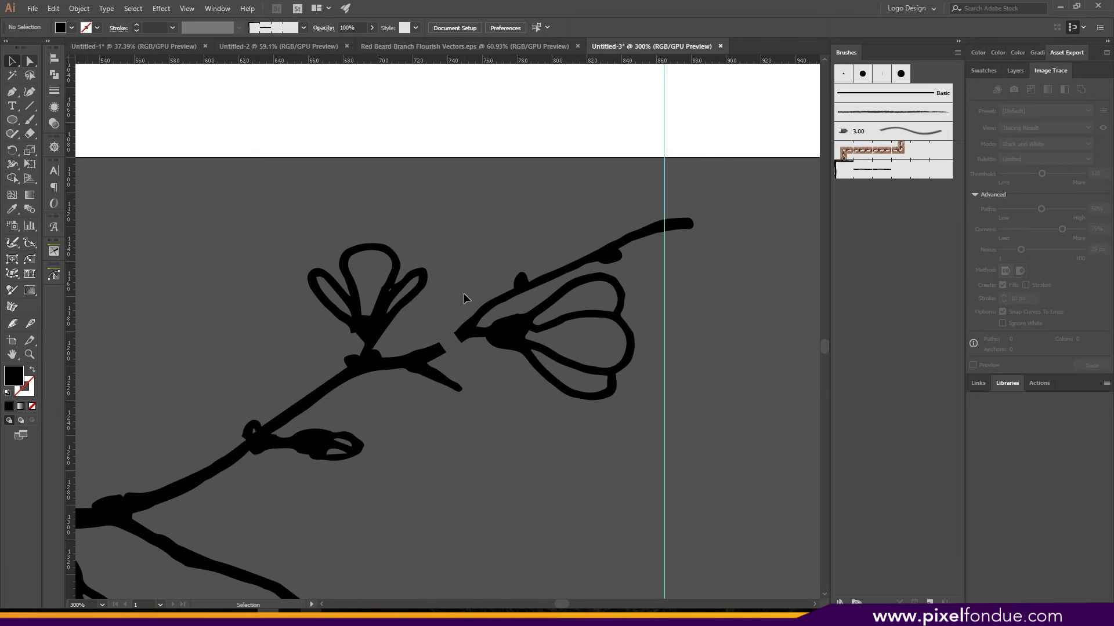
left_click(493, 323)
left_click_drag(528, 336, 389, 366)
left_click_drag(482, 353, 406, 348)
left_click_drag(510, 281, 430, 368)
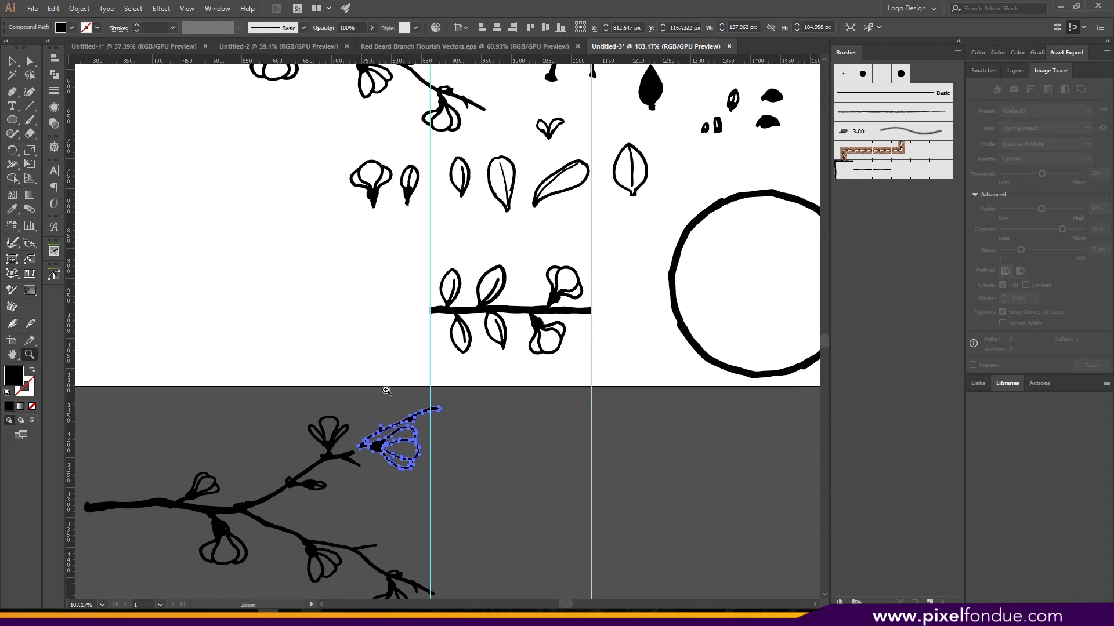
key("v")
left_click_drag(406, 443, 541, 312)
left_click_drag(551, 242, 530, 324)
Delete the original lower flower under the stroke, leaving the new flower twig in its place, and deselect
left_click(537, 326)
key("Delete")
left_click(624, 368)
left_click_drag(623, 368, 554, 382)
Create a new pattern brush from the revised branch tile with an Auto-Centered outer corner and the Approximate path fit
mouse_move(380, 258)
left_mouse_down()
mouse_move(490, 346)
mouse_move(876, 248)
mouse_move(865, 291)
left_mouse_up()
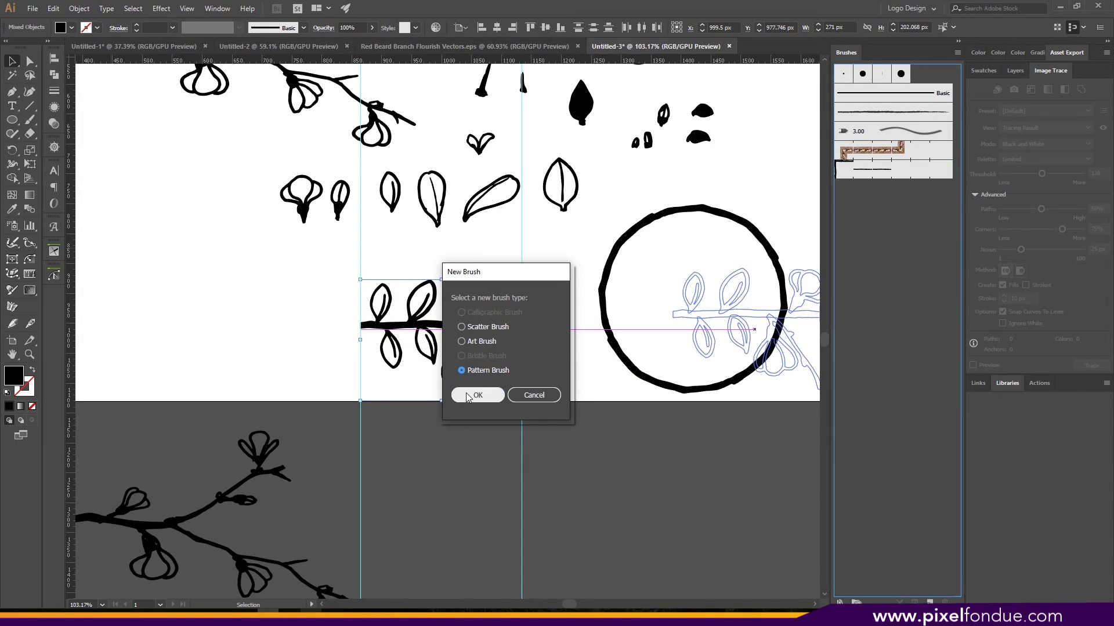
left_click(469, 397)
left_click(410, 246)
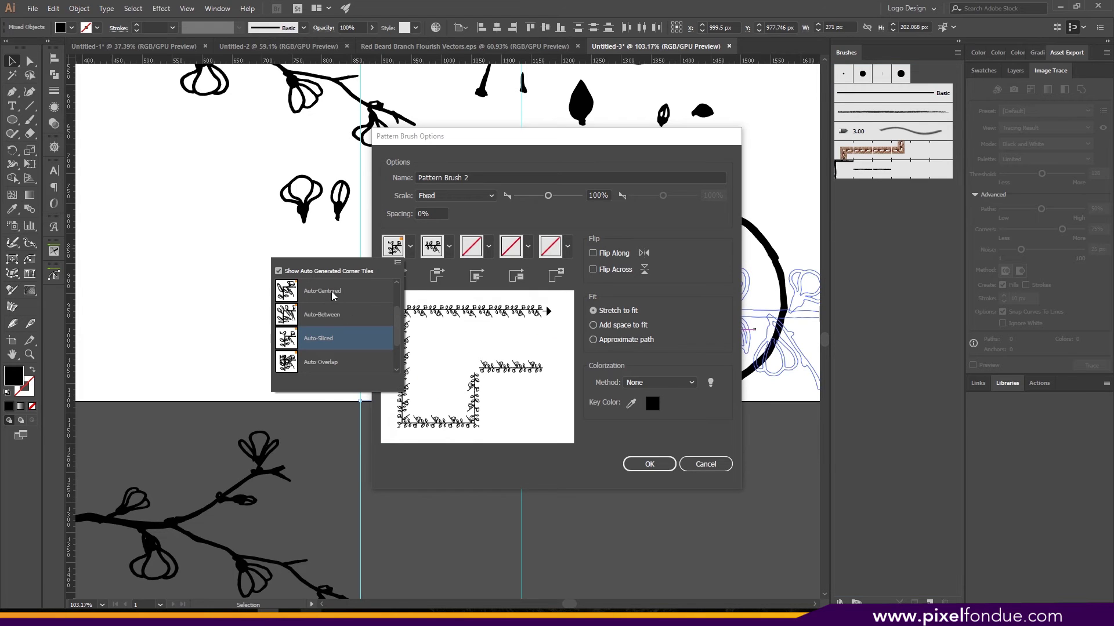
left_click(332, 292)
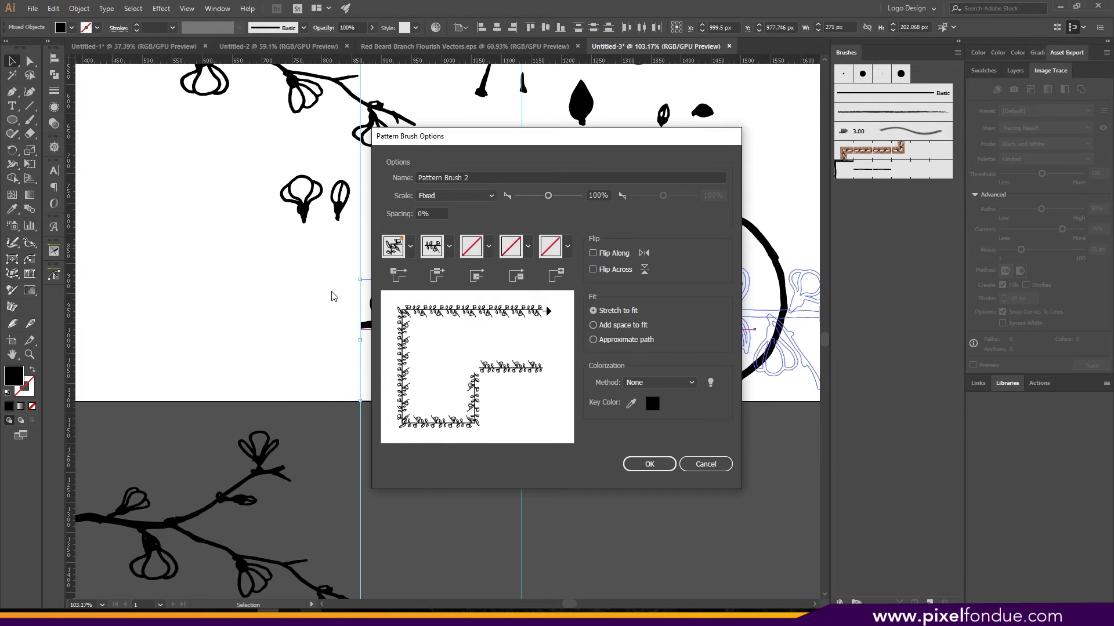
left_click(618, 340)
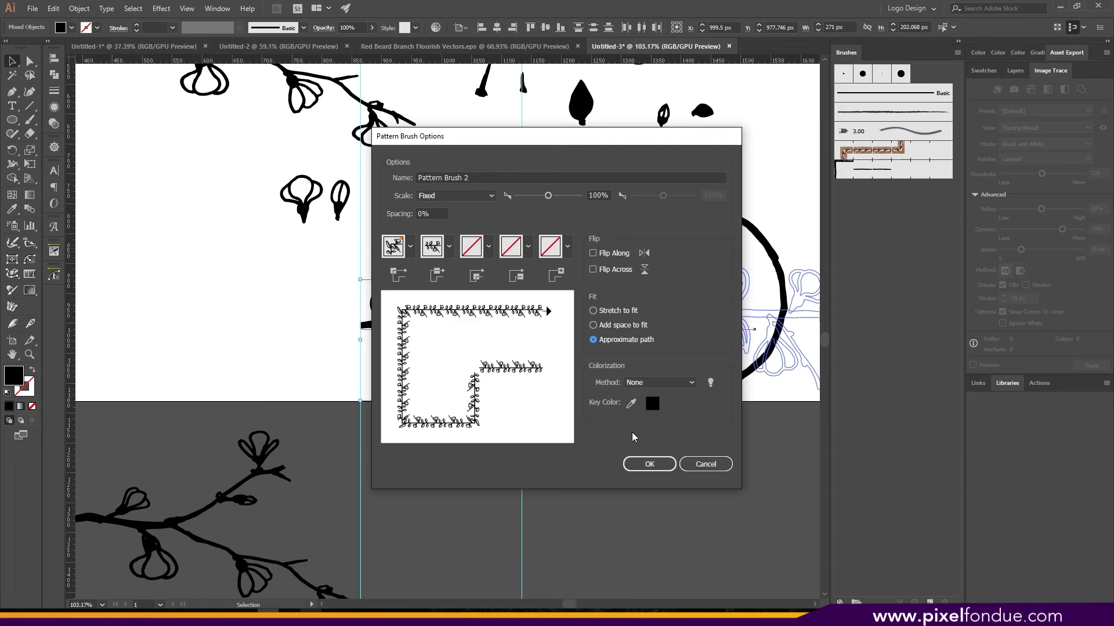
left_click(650, 465)
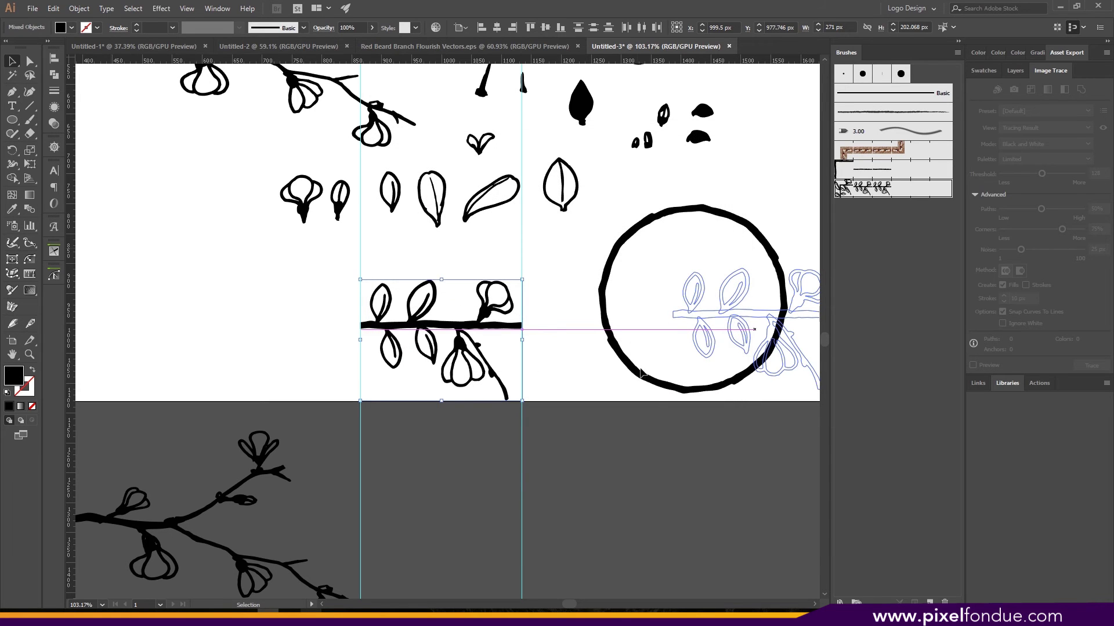
Apply the new flowering branch pattern brush to the test circle and deselect it
left_click(757, 228)
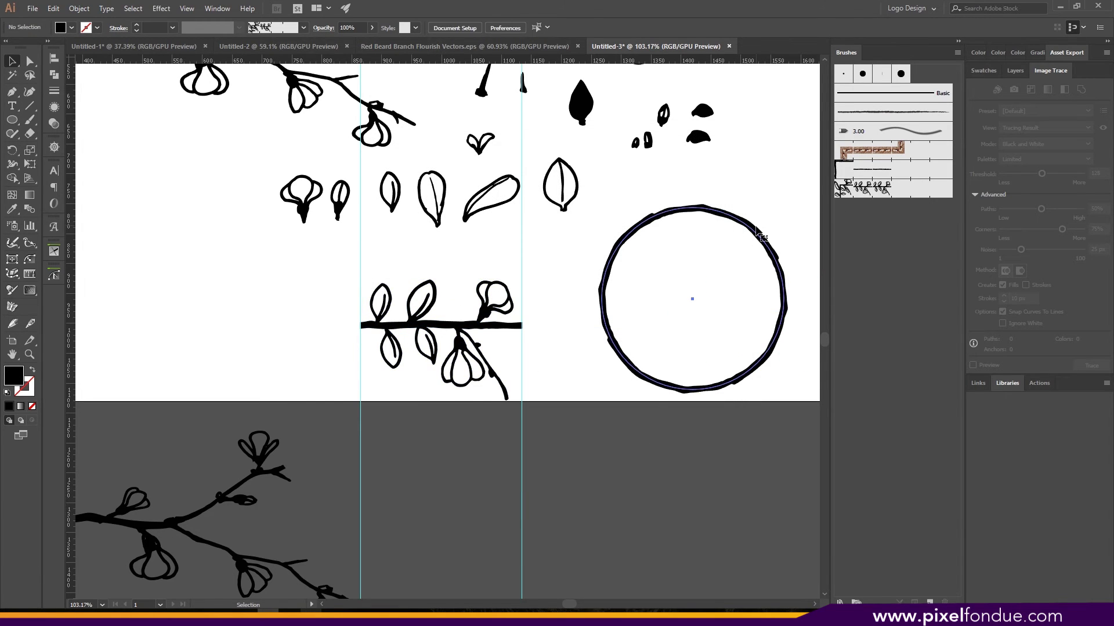
left_click(864, 190)
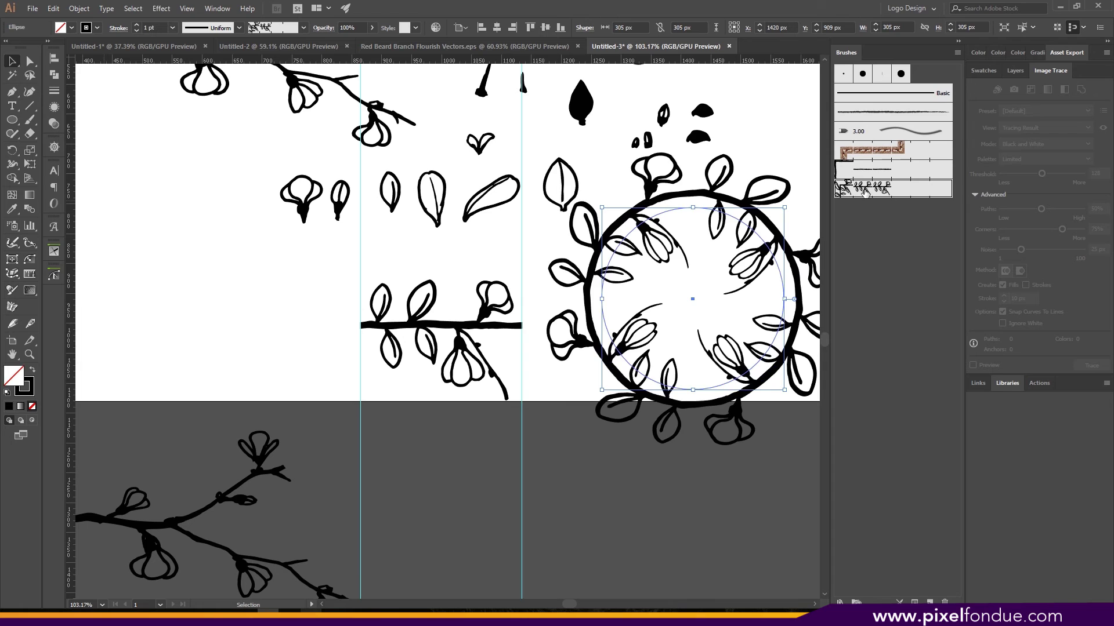
left_click(711, 535)
Reduce the brushed circle's stroke weight to 0.5 pt and deselect it
left_click_drag(683, 290, 559, 348)
left_click_drag(642, 320, 552, 305)
key("v")
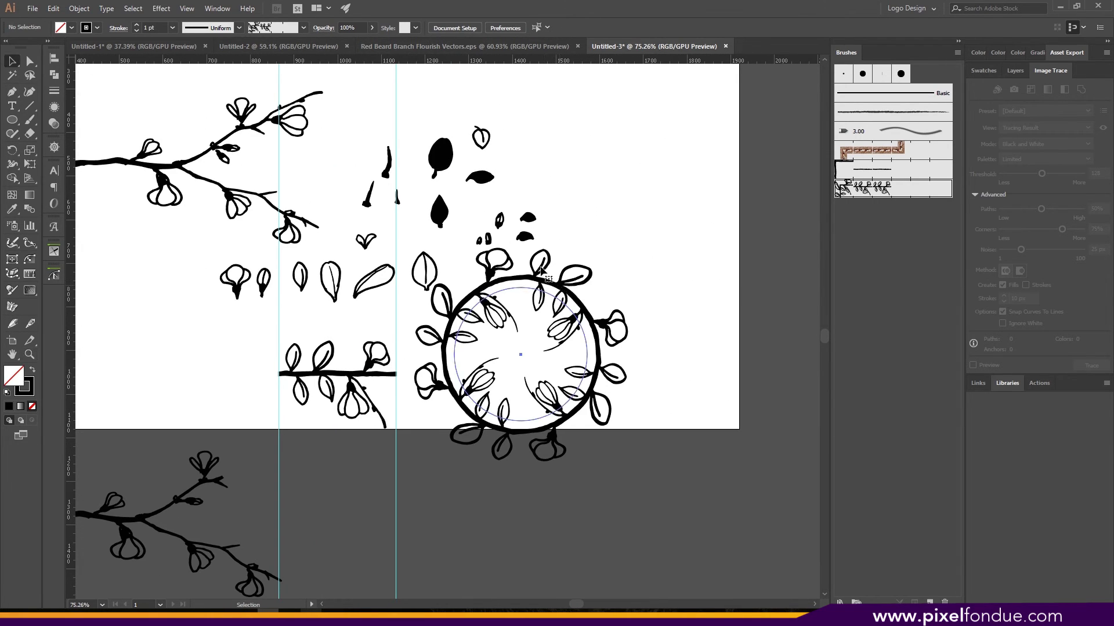
left_click(541, 270)
left_click(138, 30)
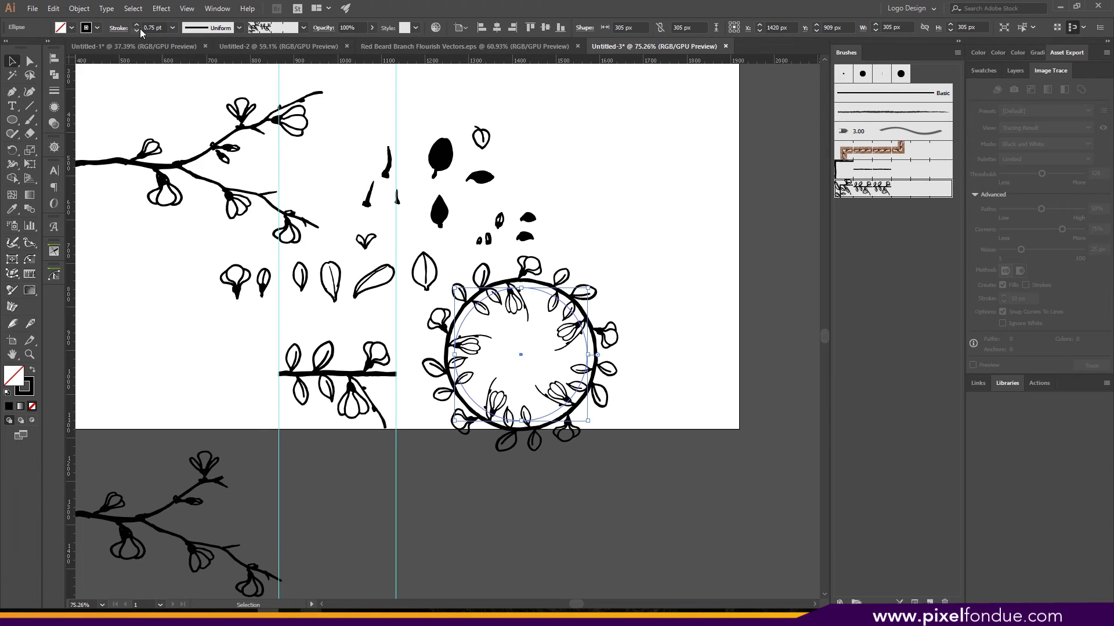
left_click(140, 29)
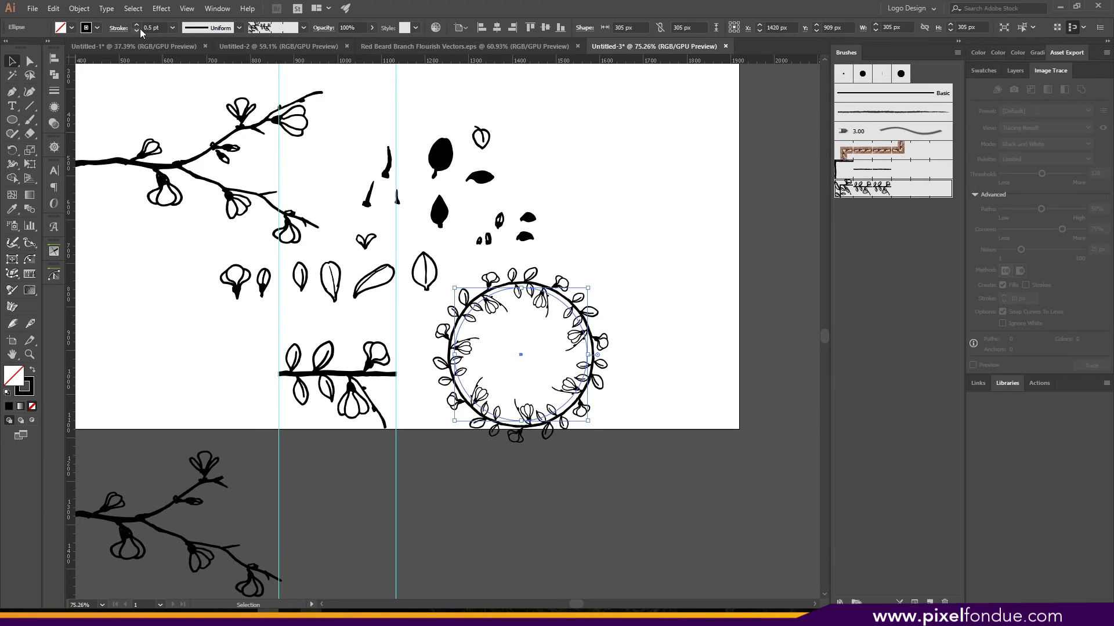
left_click(547, 526)
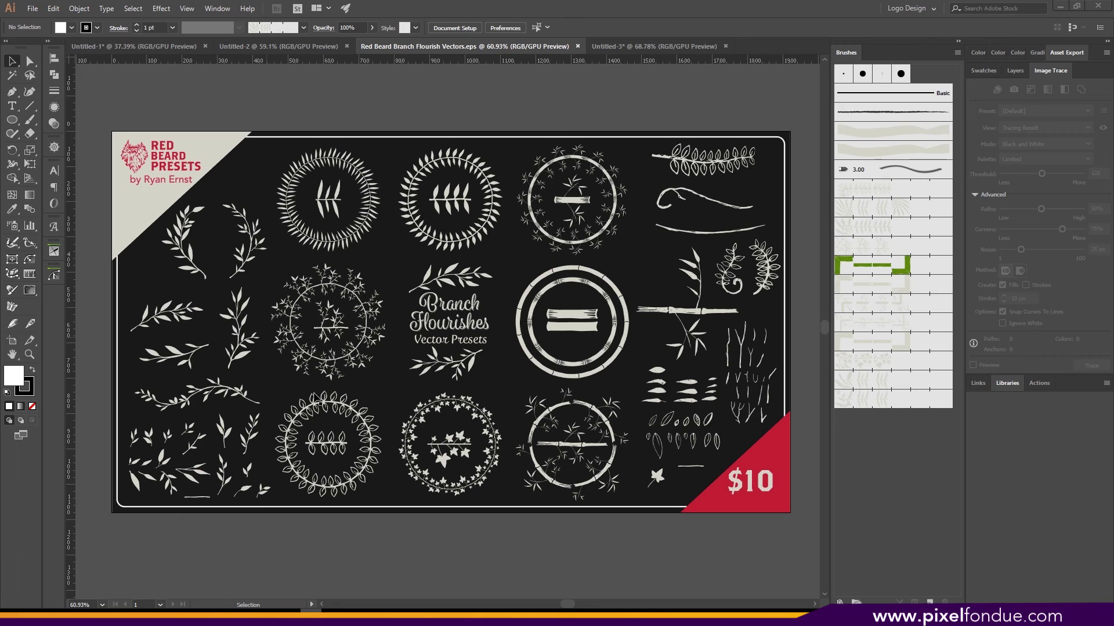
left_click(339, 201)
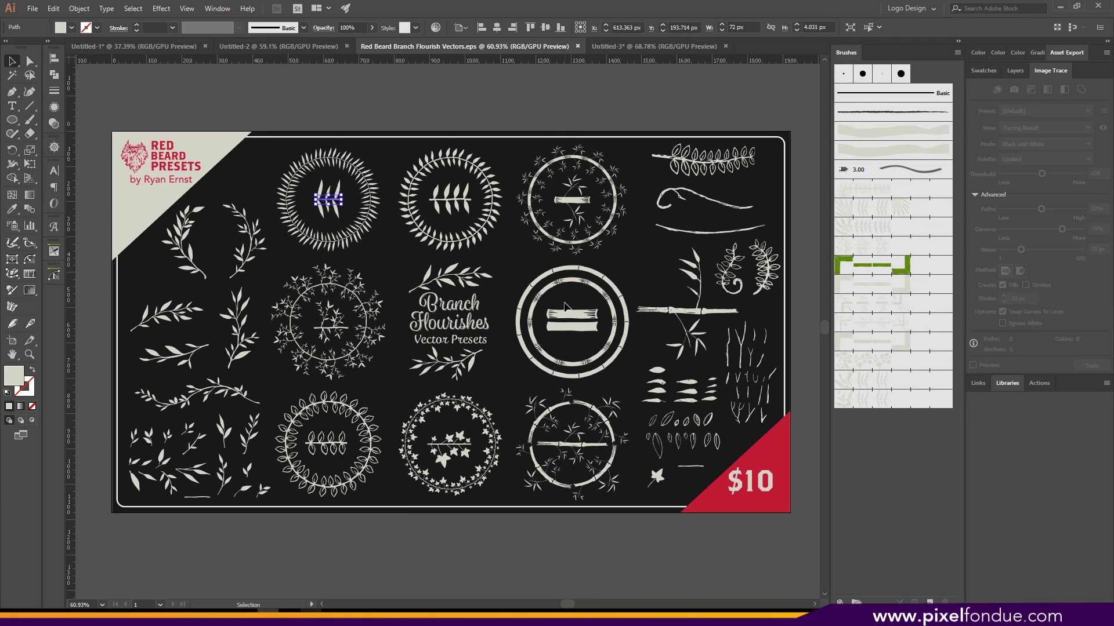
left_click(504, 109)
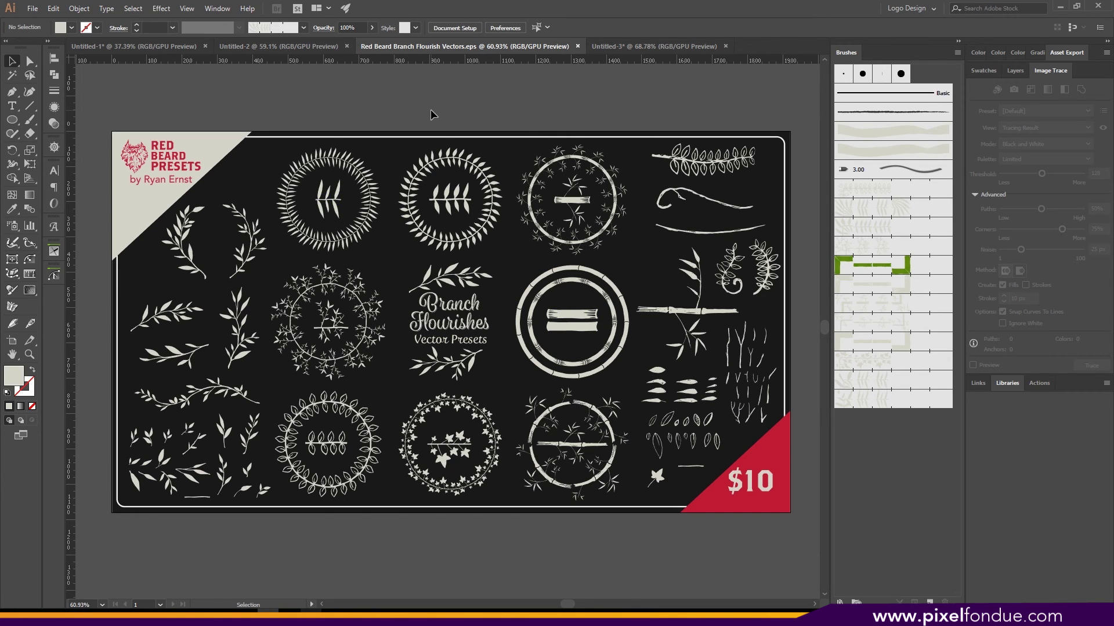